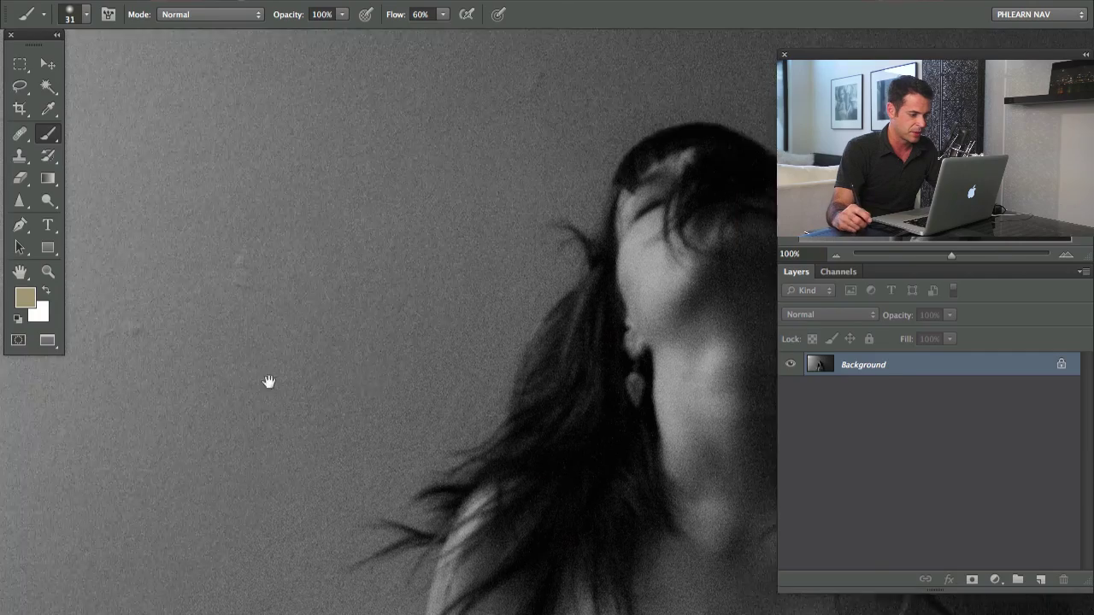
Duplicate the Background layer and open the Reduce Noise filter on the copy
left_click_drag(391, 384, 359, 320)
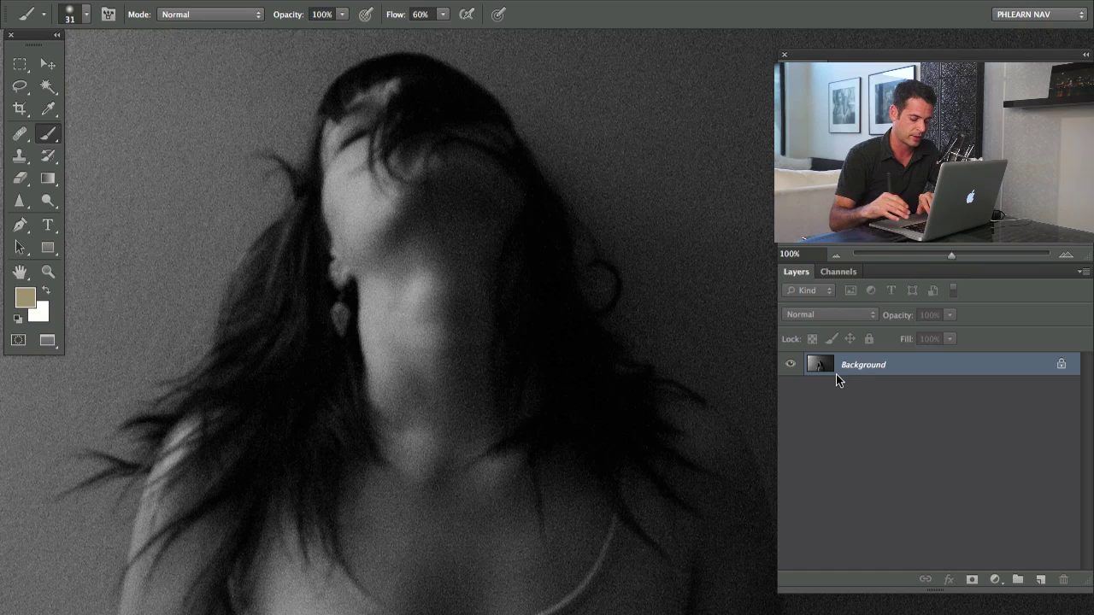
key("super+j")
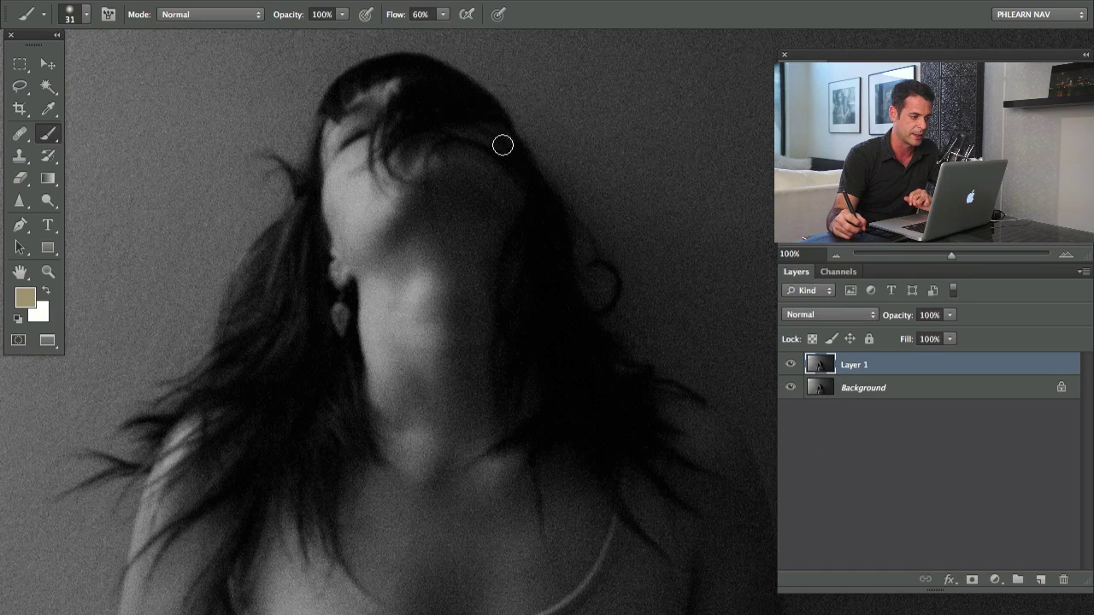
left_click(394, 1)
mouse_move(444, 224)
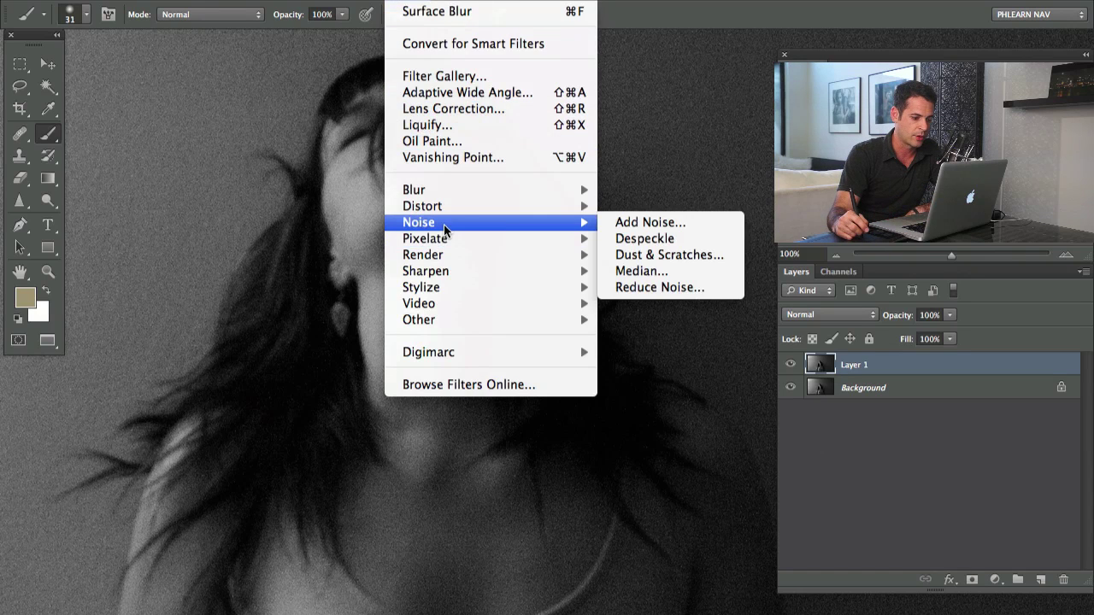
left_click(667, 288)
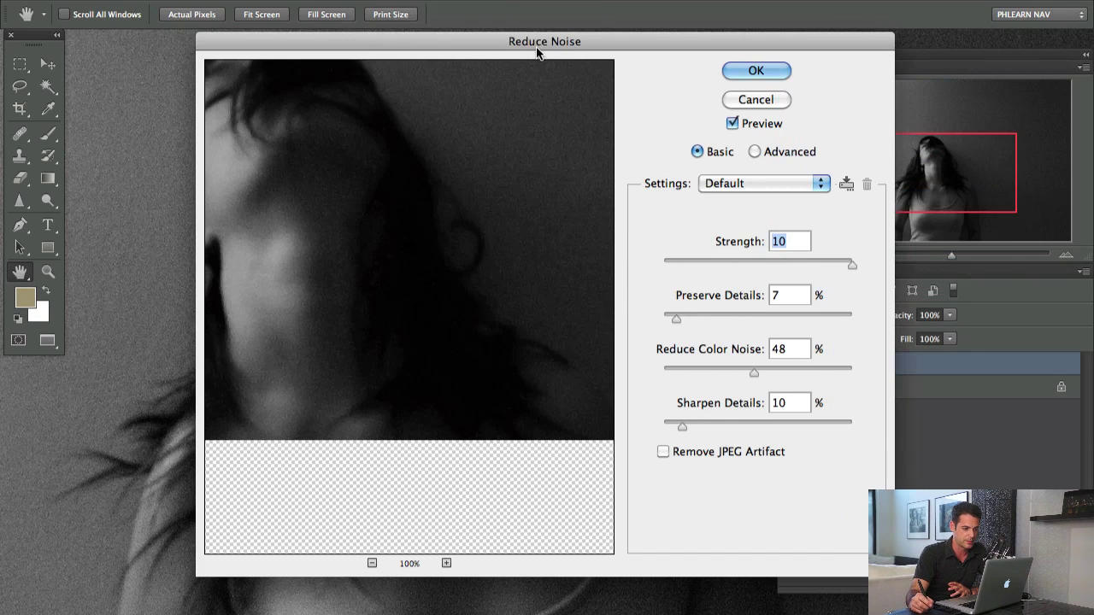
Set Strength to 0 and both Reduce Color Noise and Sharpen Details to 0% in the Reduce Noise settings
left_click_drag(277, 226, 410, 320)
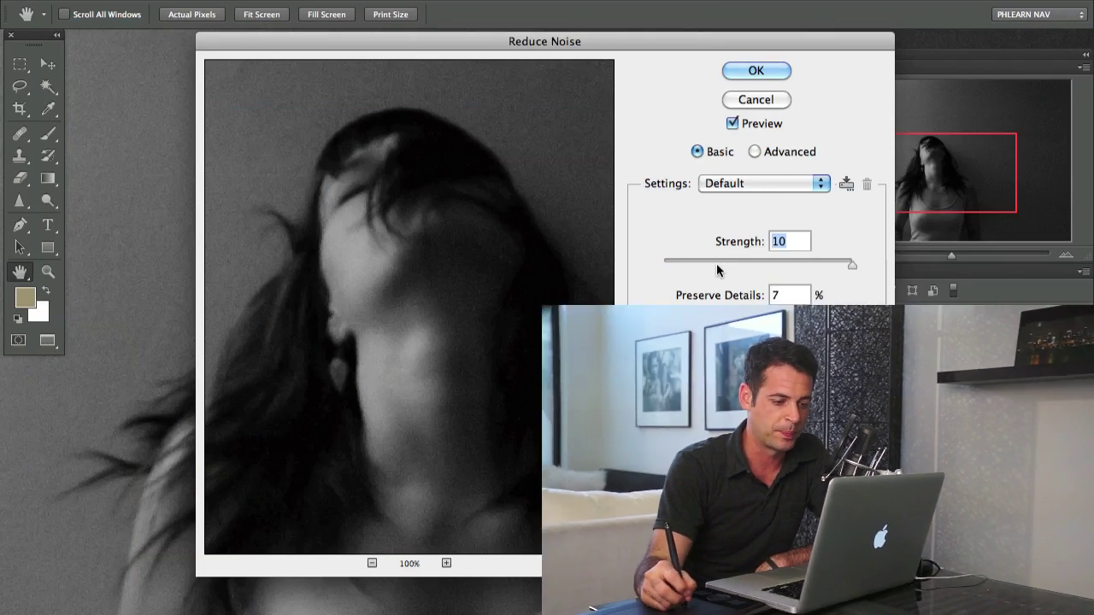
type("0")
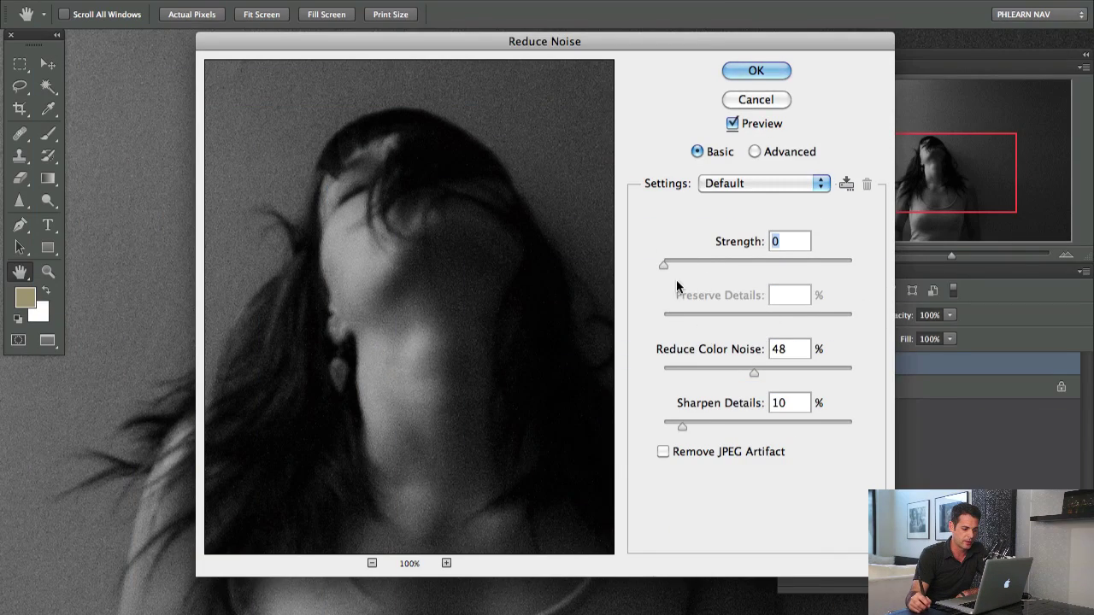
left_click_drag(753, 370, 670, 362)
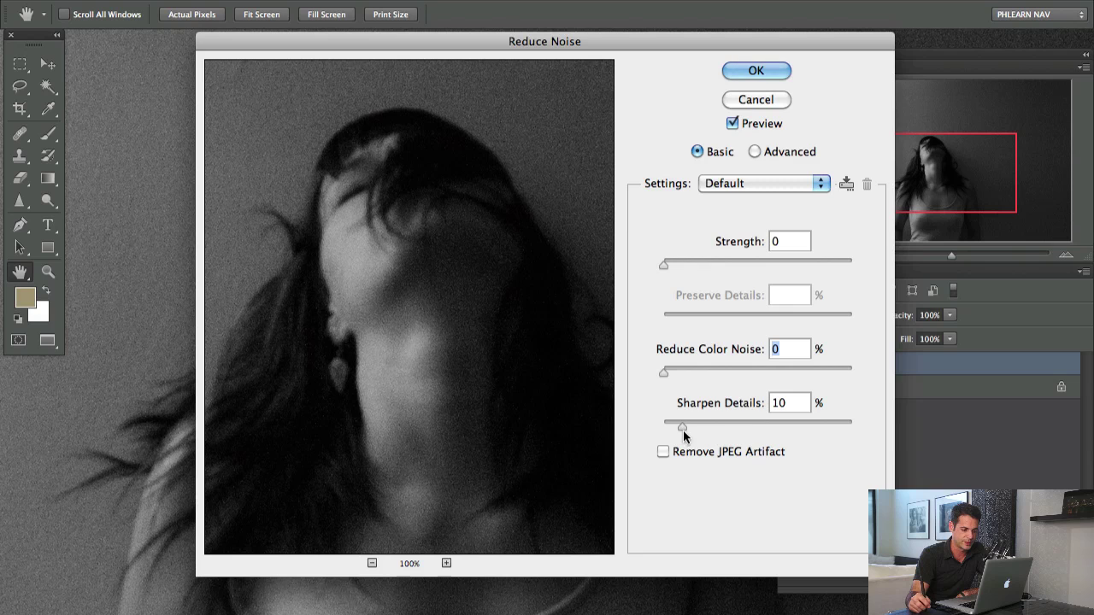
left_click_drag(546, 325, 451, 228)
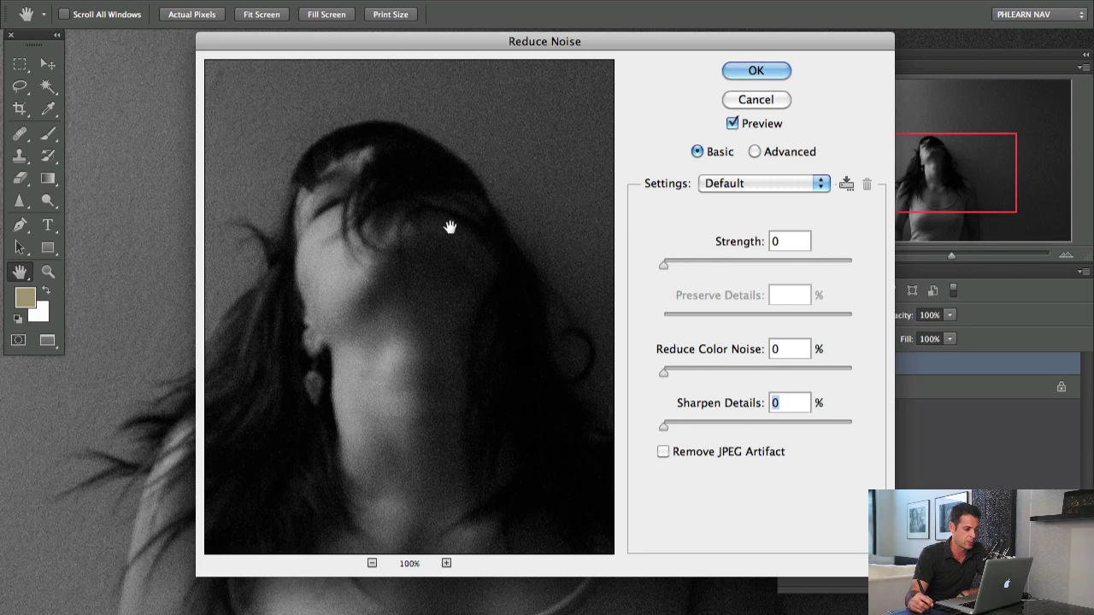
left_click_drag(398, 341, 405, 325)
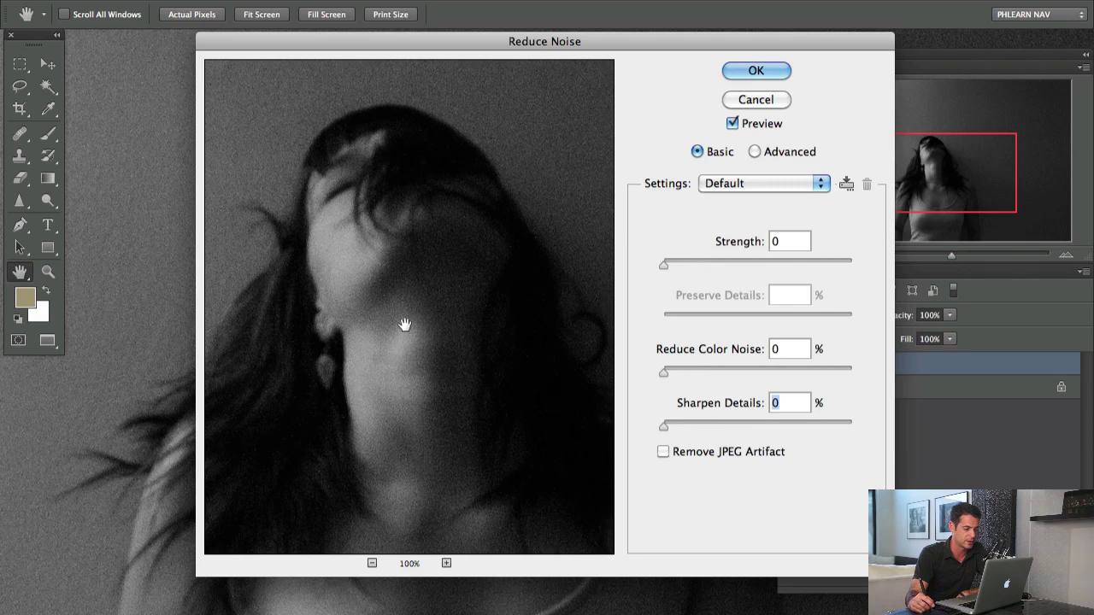
Set the noise reduction Strength to 10 and Preserve Details to 0%
left_click_drag(666, 265, 829, 255)
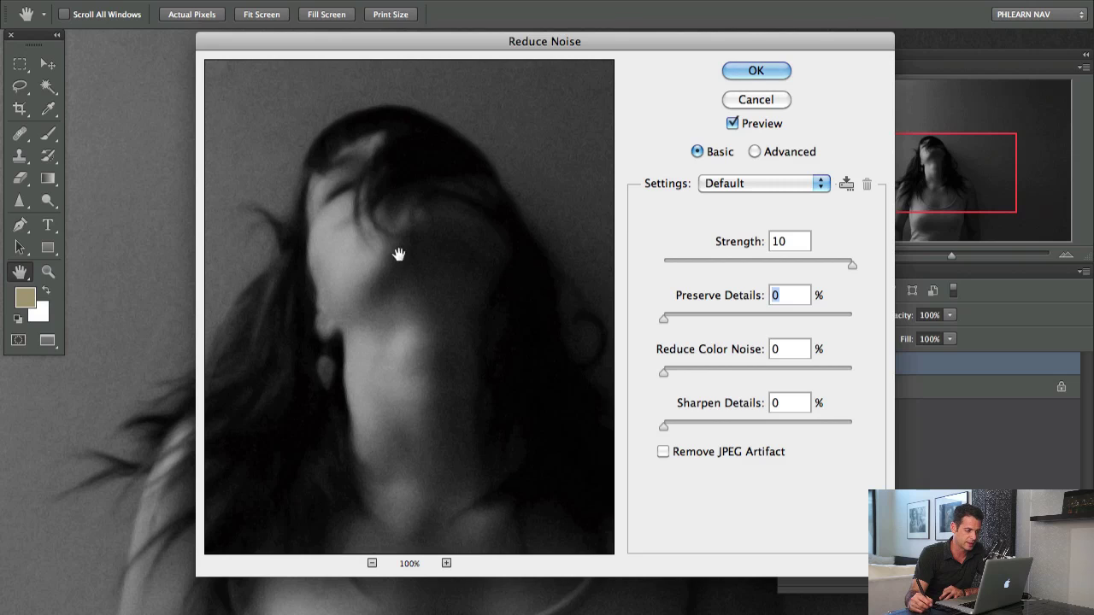
left_click_drag(344, 239, 400, 243)
left_click_drag(410, 188, 383, 198)
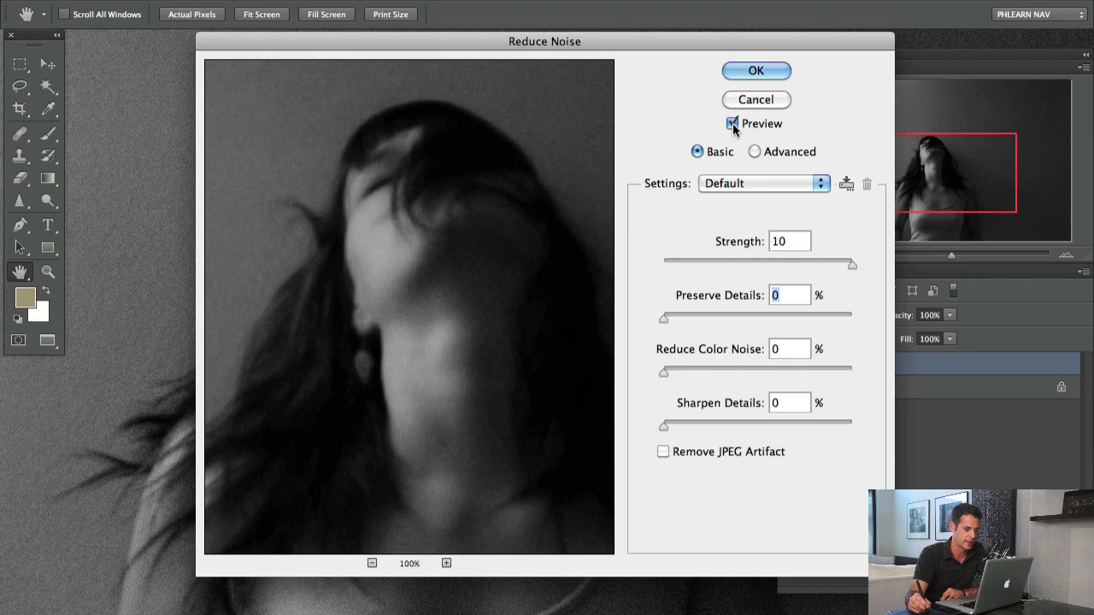
Compare the woman's face and hair on the canvas with the Reduce Noise preview off and on
left_click_drag(557, 53, 723, 100)
left_click(247, 205)
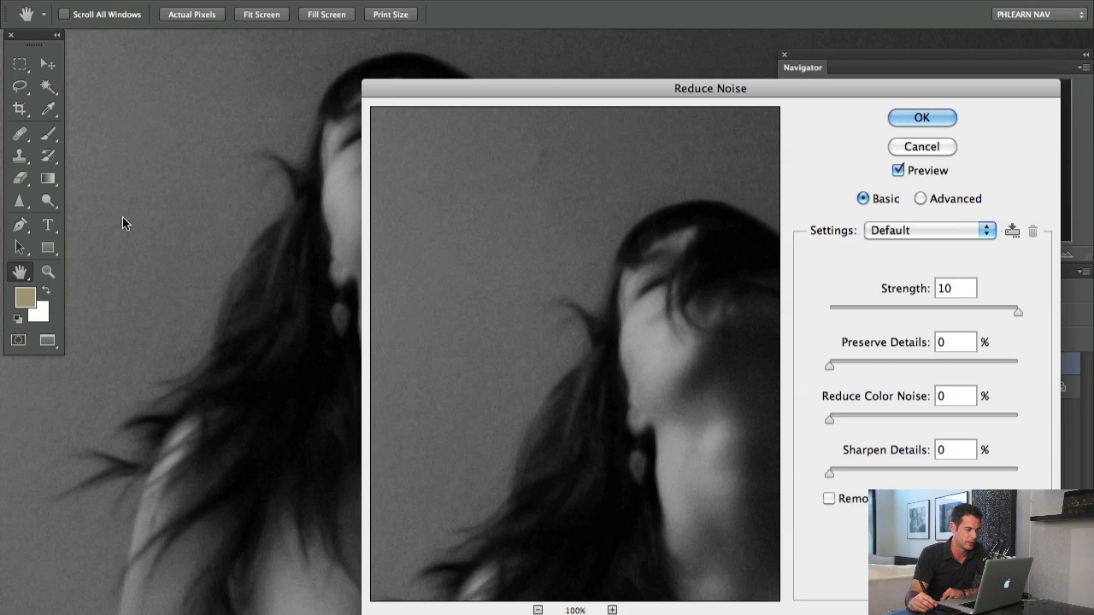
left_click_drag(265, 212, 107, 208)
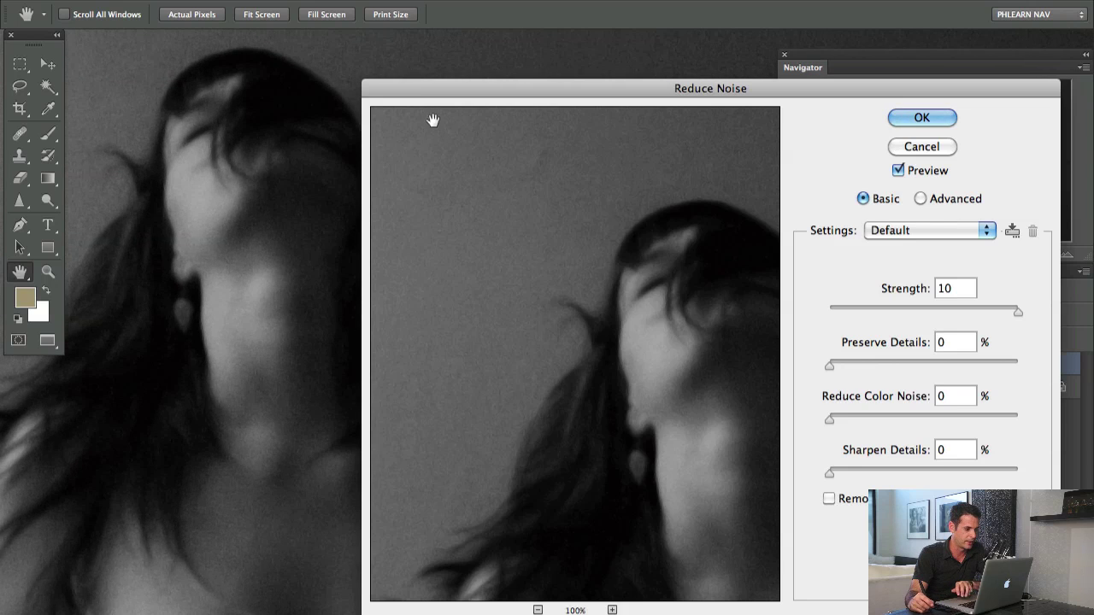
left_click_drag(430, 94, 406, 78)
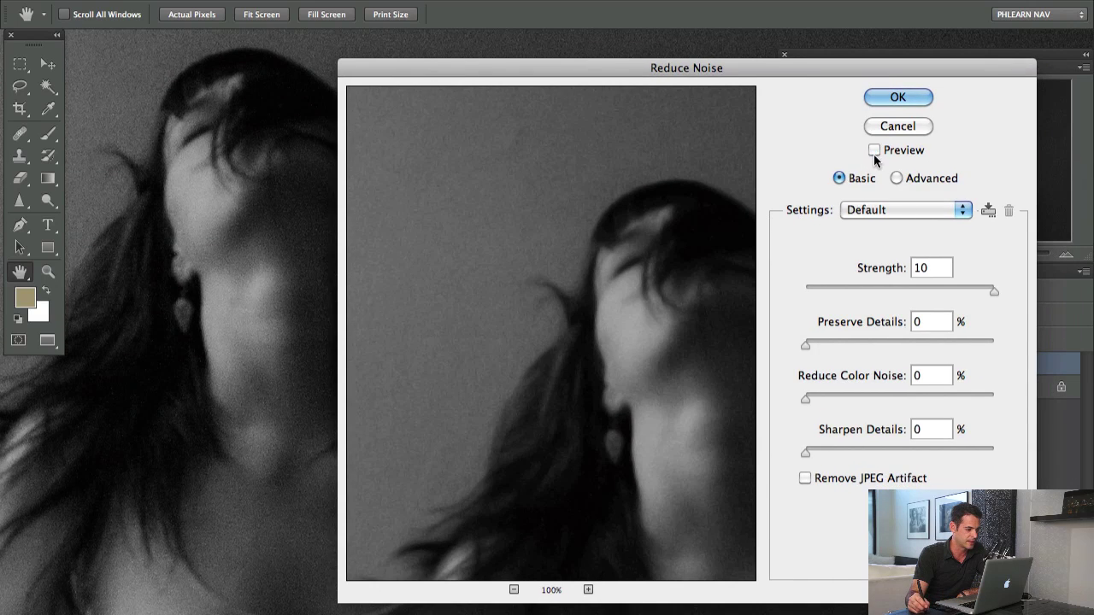
left_click(874, 151)
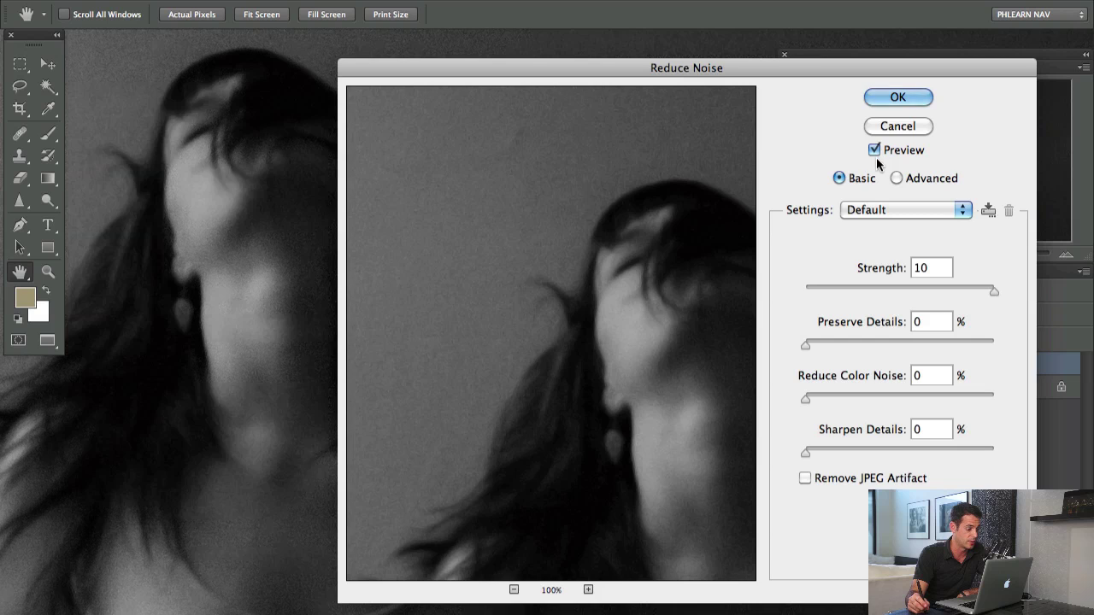
left_click_drag(636, 71, 359, 48)
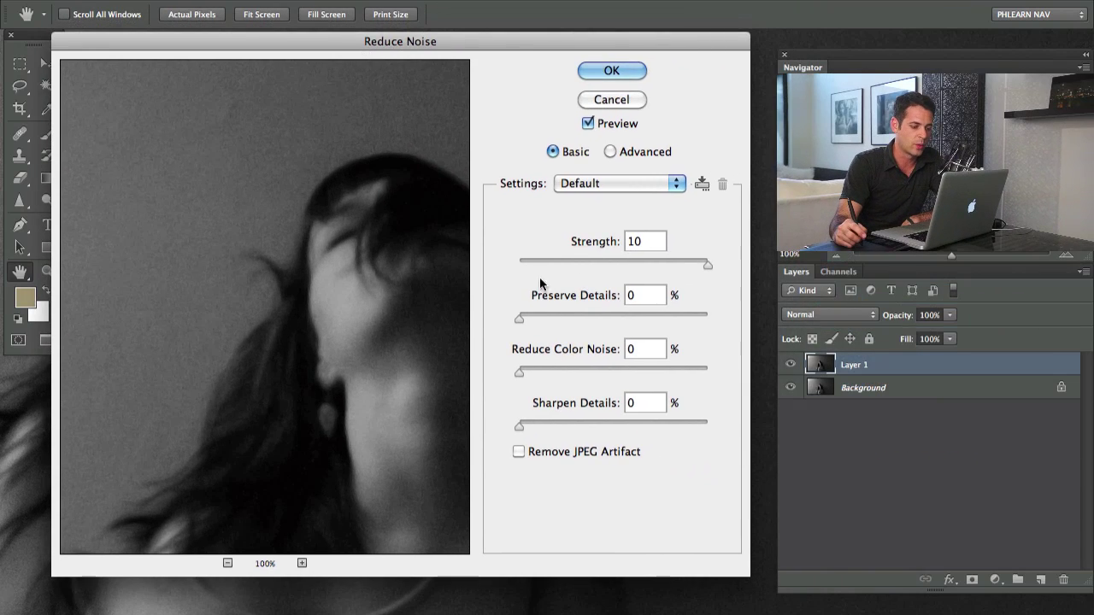
Set Preserve Details to 7% and inspect the face and neck in the filter preview
left_click_drag(522, 319, 530, 323)
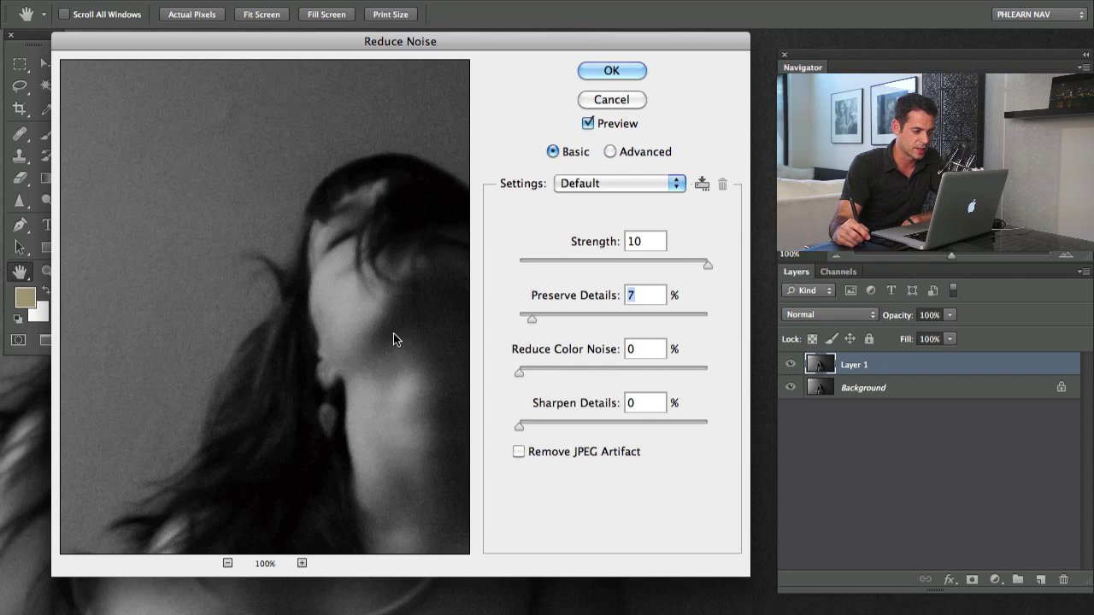
left_click_drag(394, 340, 324, 288)
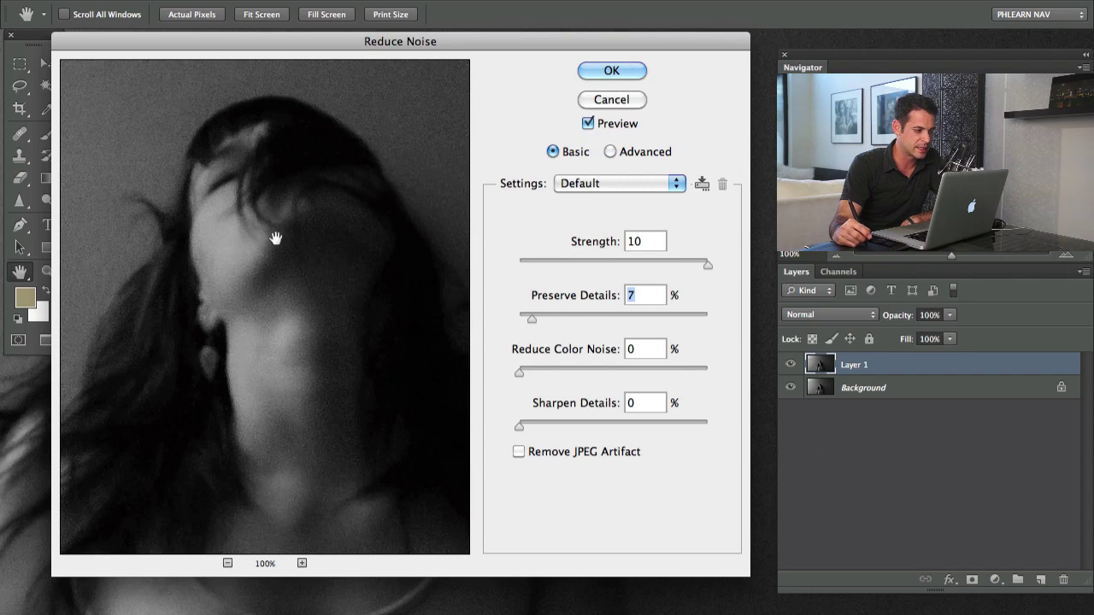
left_click_drag(276, 239, 300, 230)
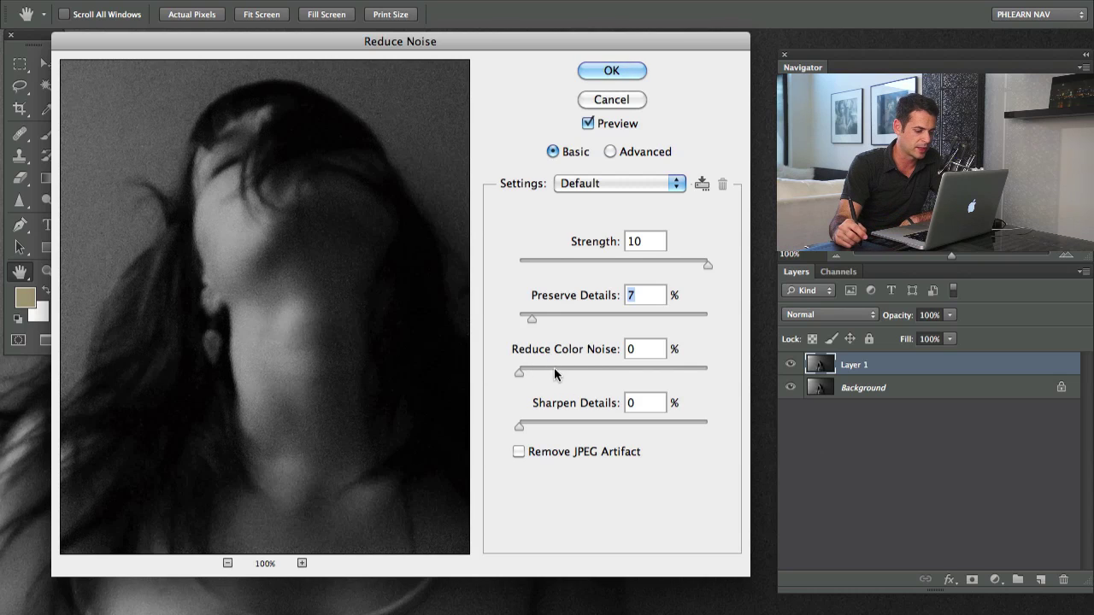
Try Sharpen Details at 73%, set it back to 0%, and apply the noise reduction
left_click_drag(520, 425, 525, 426)
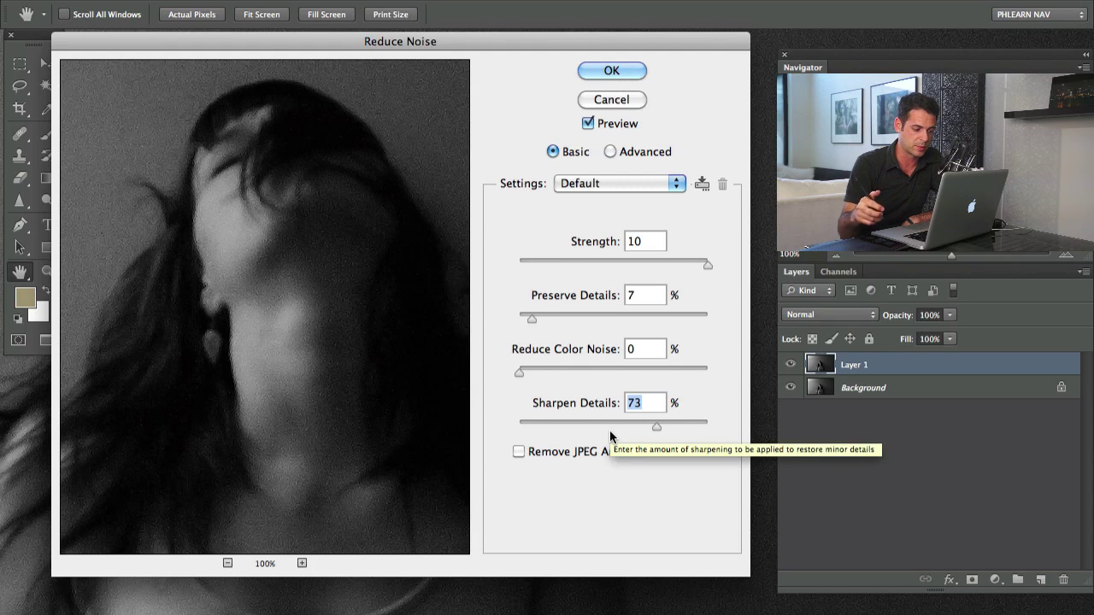
left_click_drag(183, 220, 276, 324)
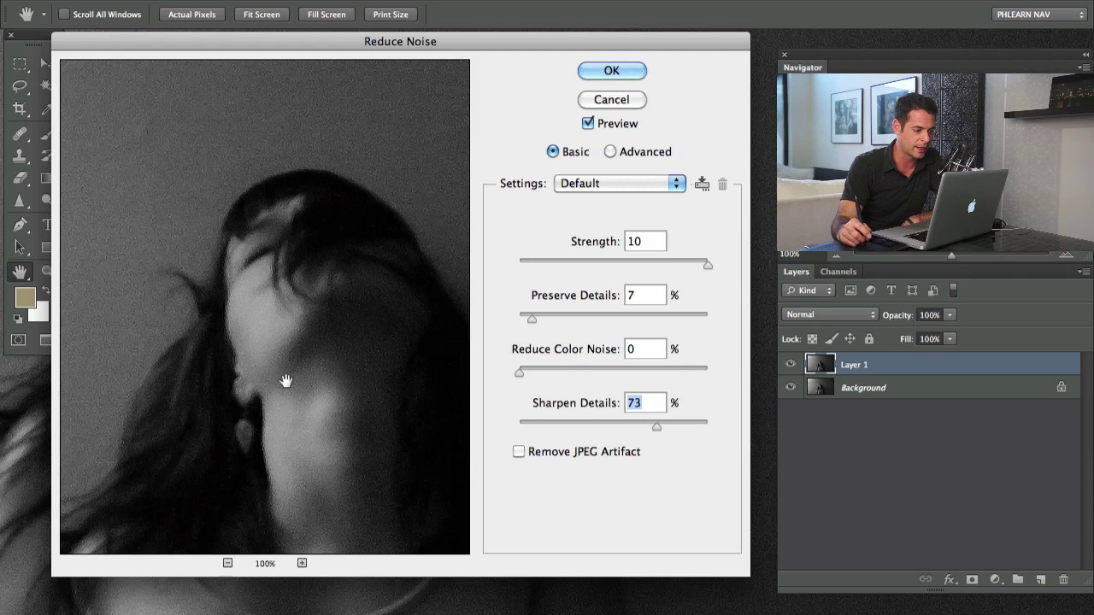
left_click_drag(286, 380, 323, 235)
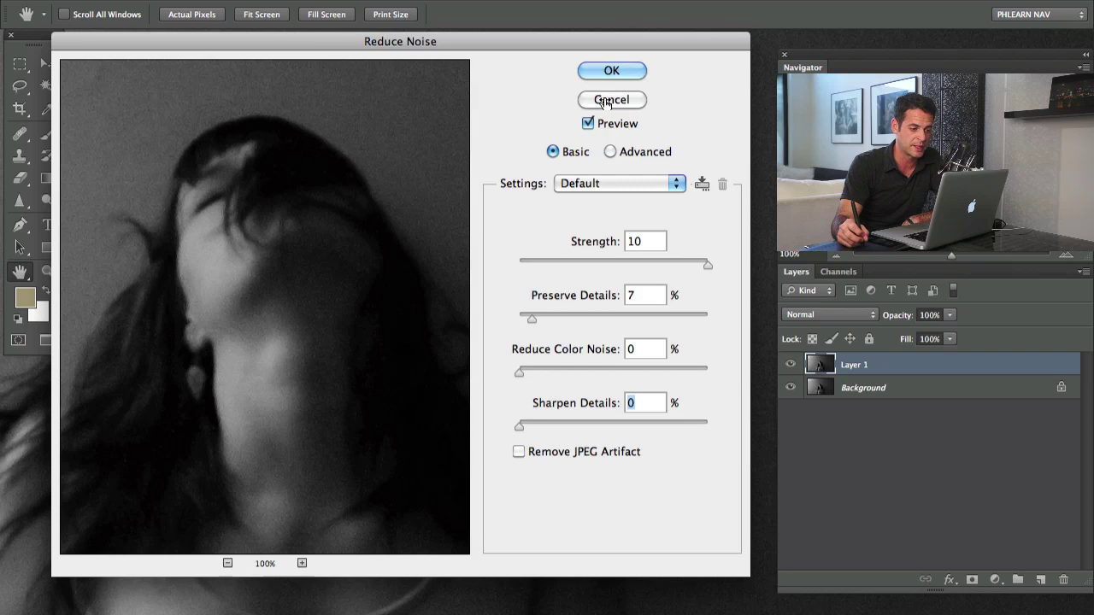
left_click(612, 71)
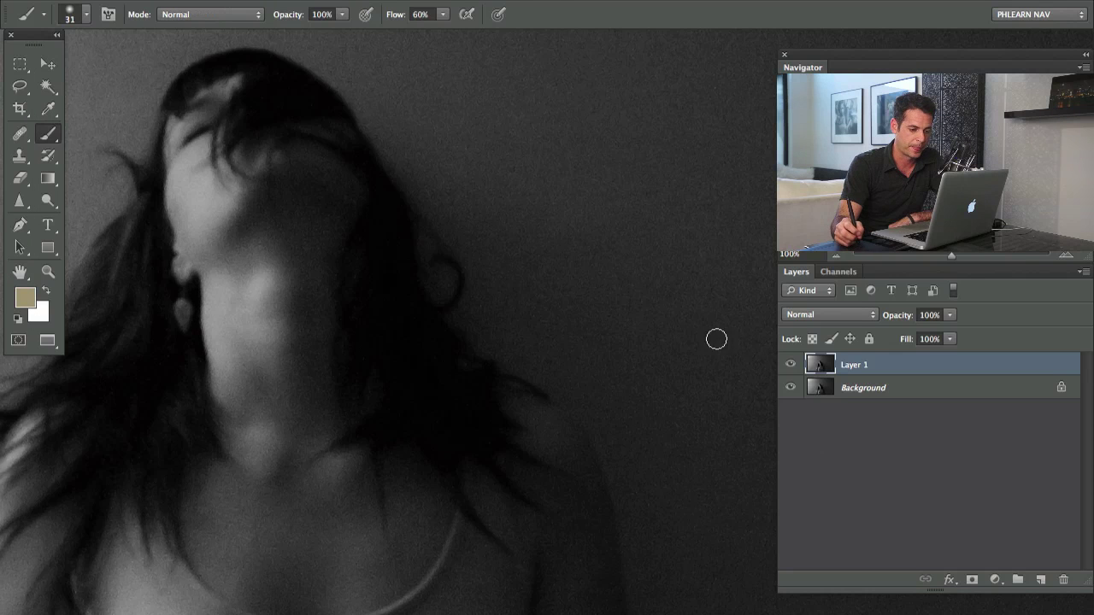
Compare the face at 200% zoom with the noise-reduced layer hidden and shown
key("ctrl+plus")
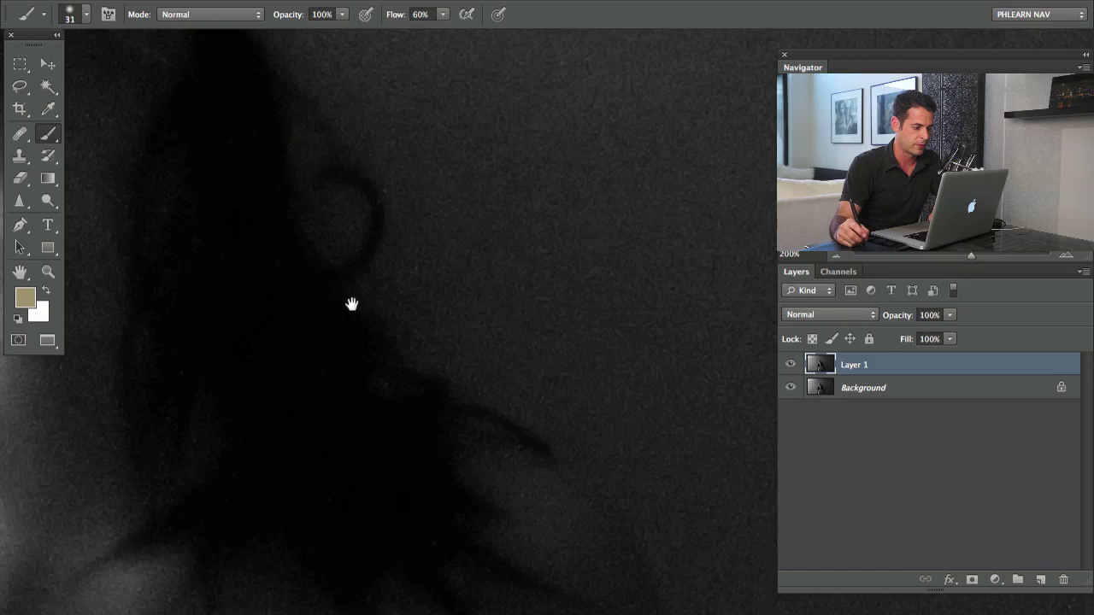
mouse_move(351, 304)
left_mouse_down()
mouse_move(457, 453)
mouse_move(714, 387)
left_mouse_up()
left_click(790, 365)
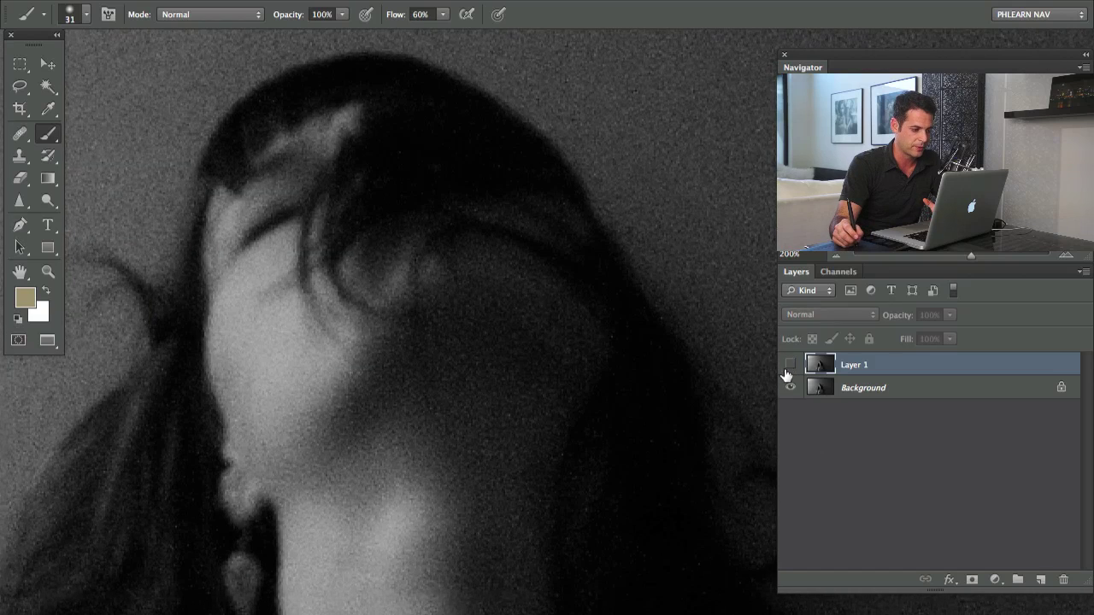
left_click(791, 366)
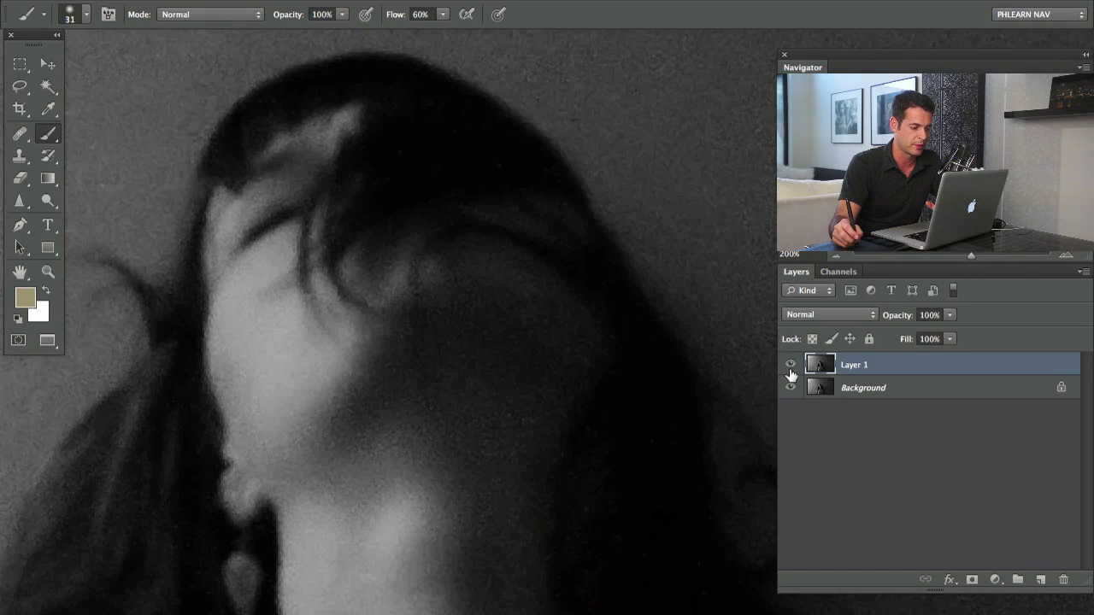
left_click(791, 366)
left_click(791, 366)
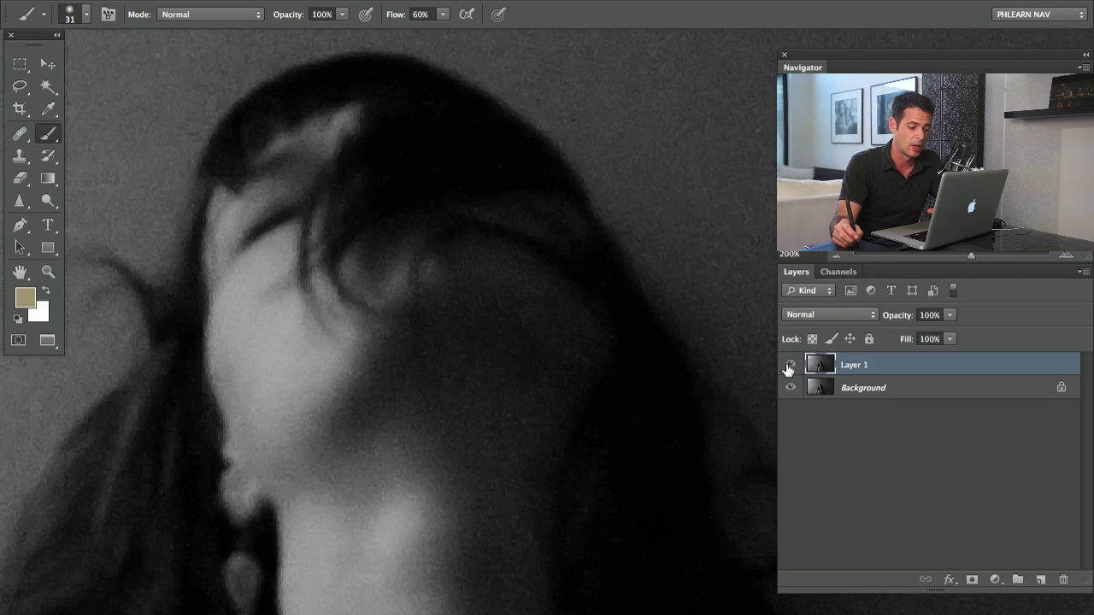
left_click(789, 366)
left_click(790, 367)
left_click(790, 367)
left_click(790, 367)
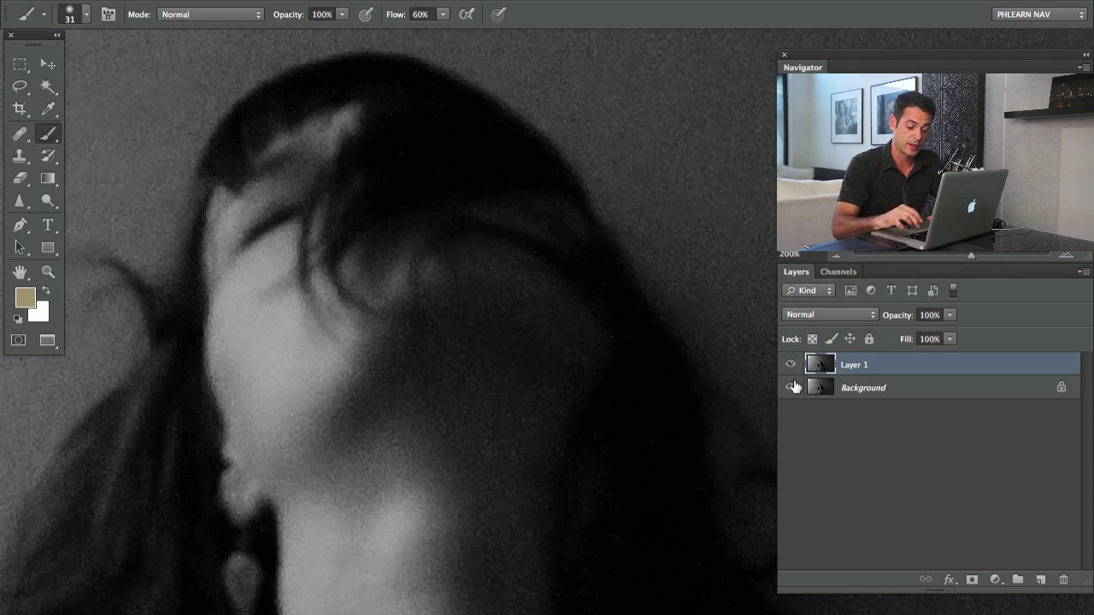
Duplicate the noise-reduced Layer 1
key("super+minus")
key("super+minus")
key("space")
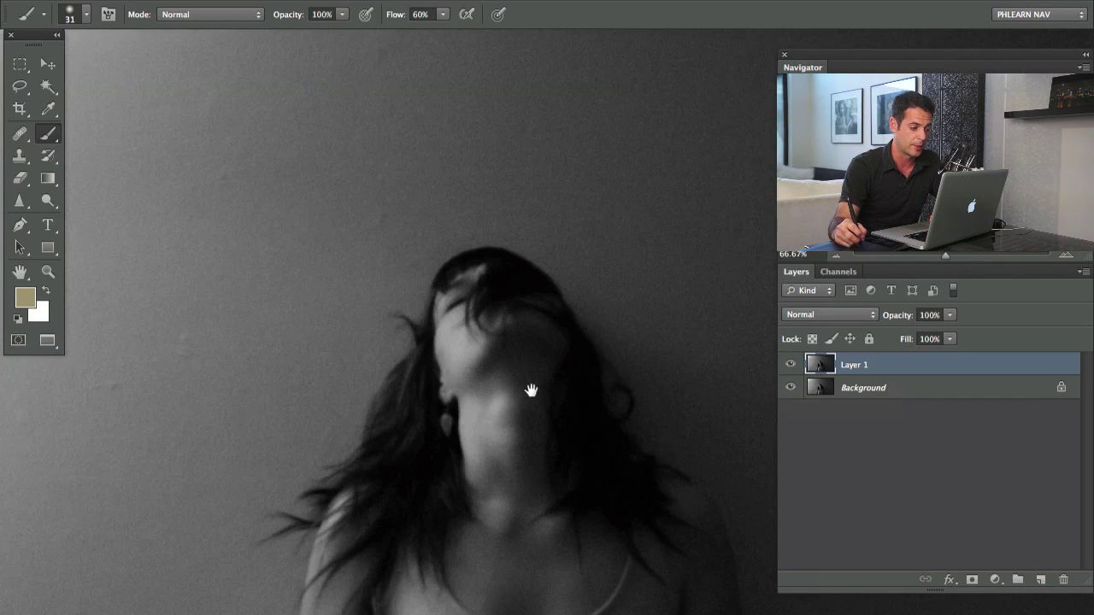
scroll(531, 391, "down", 3)
scroll(531, 391, "right", 3)
key("super+j")
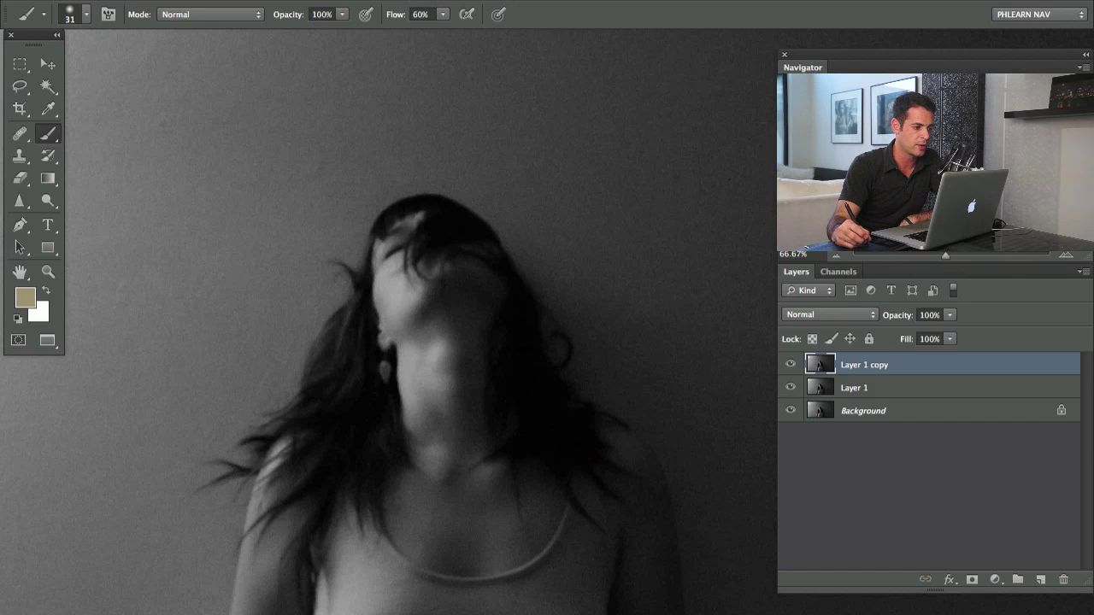
Apply a Surface Blur with a 10-pixel radius and a threshold of 14 levels to Layer 1 copy
left_click(405, 1)
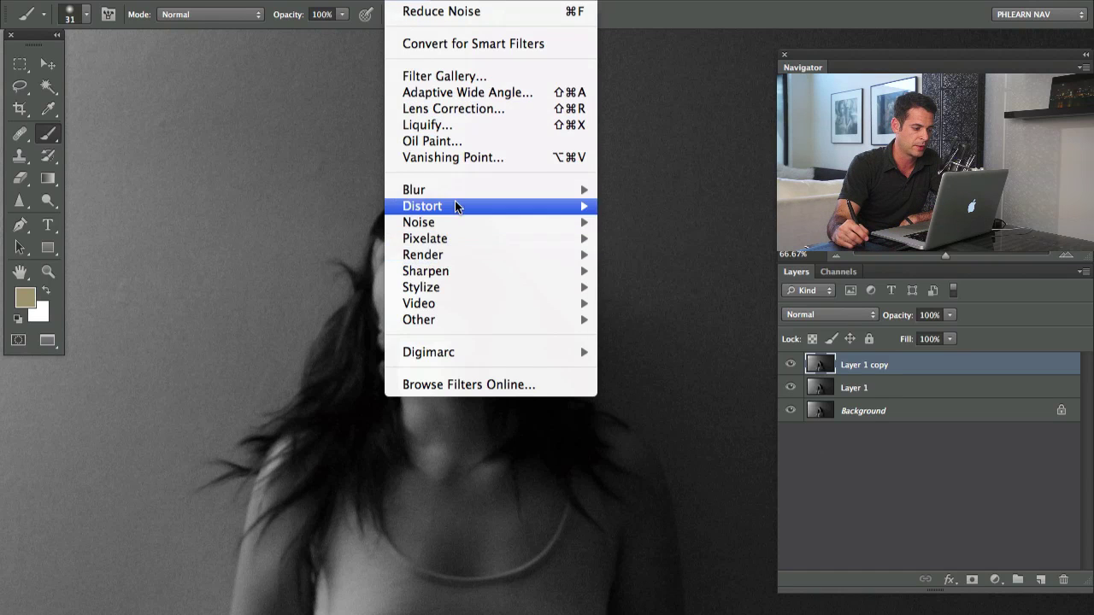
mouse_move(593, 193)
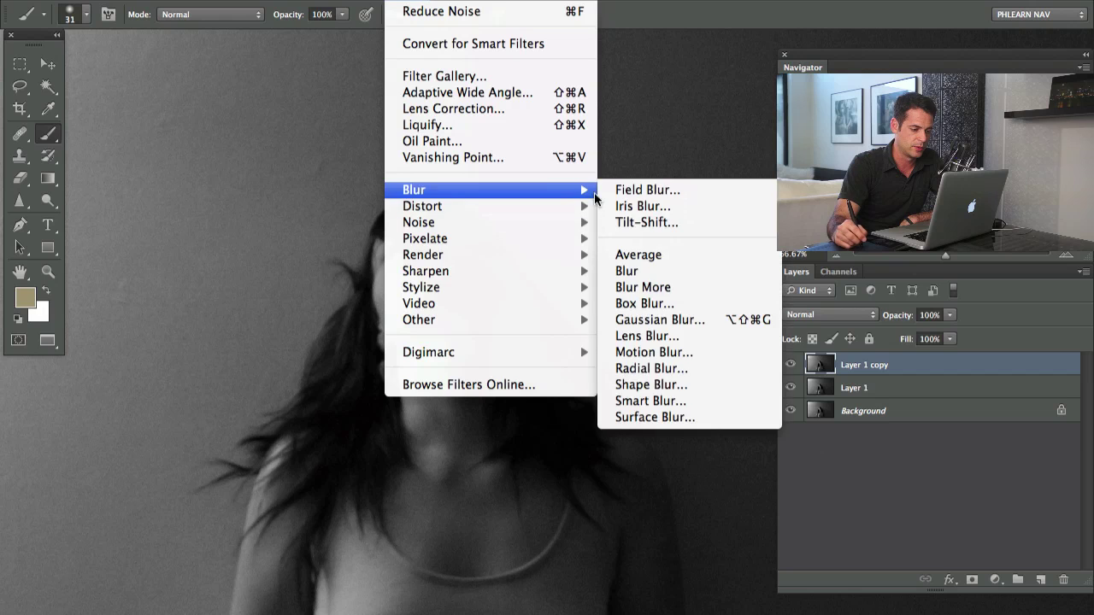
left_click(655, 417)
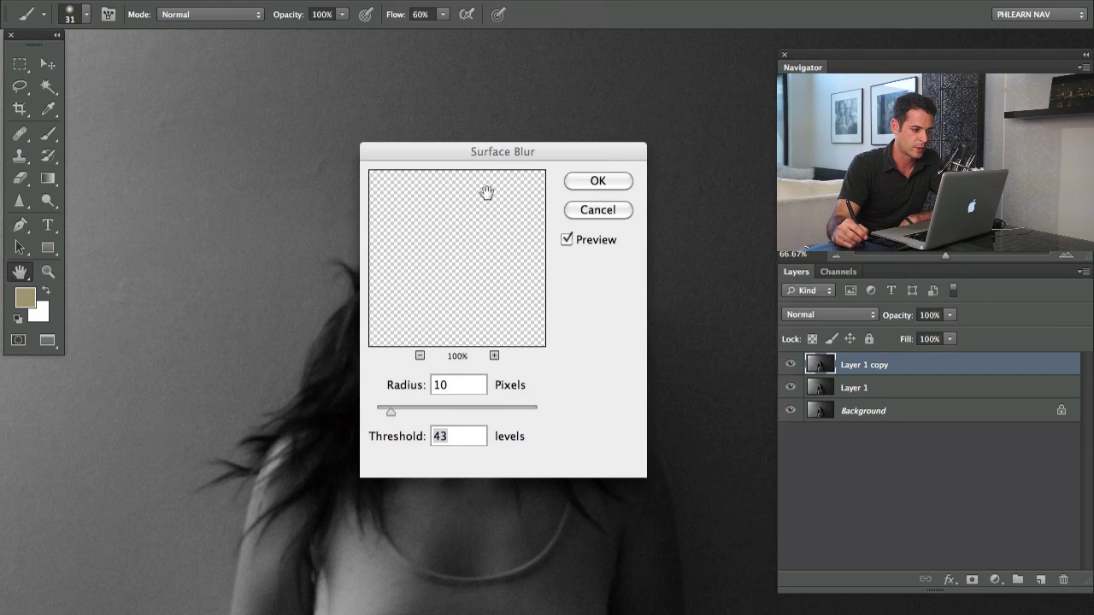
left_click_drag(484, 152, 331, 146)
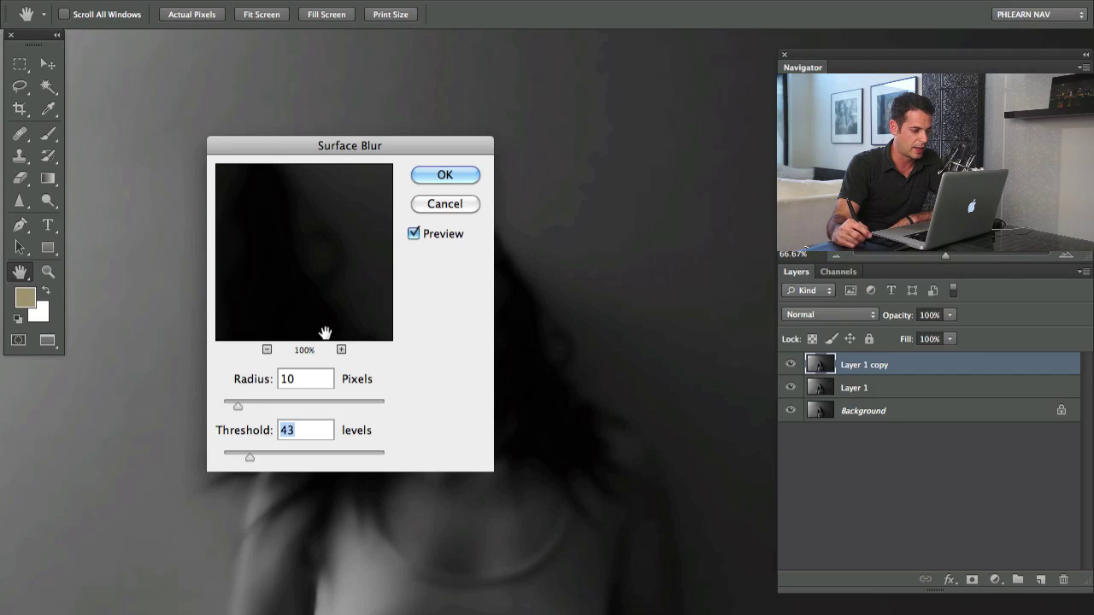
left_click_drag(329, 145, 258, 53)
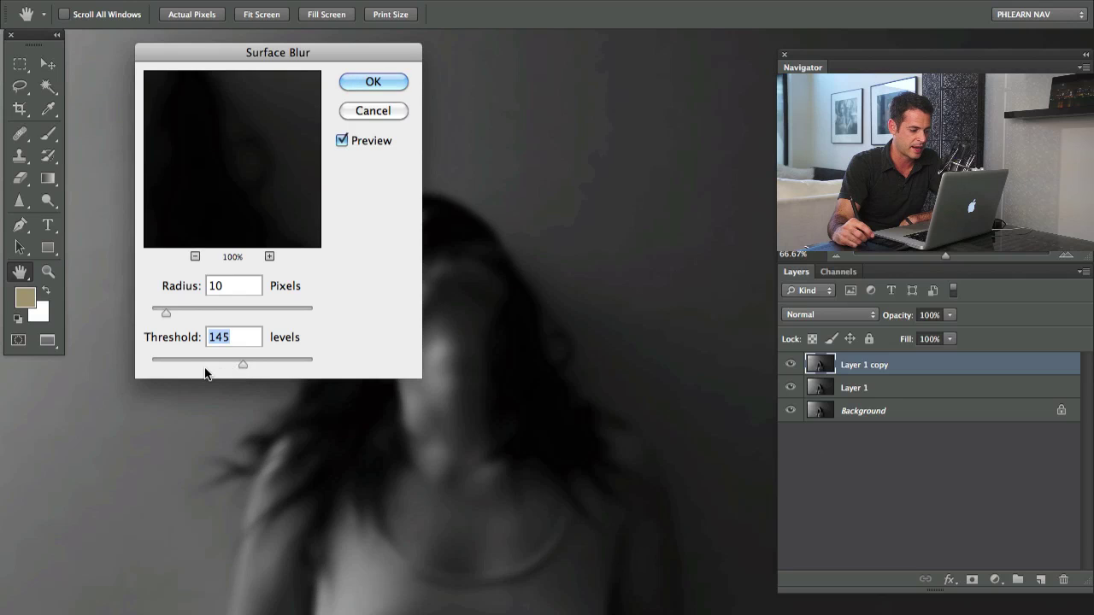
left_click_drag(156, 356, 159, 364)
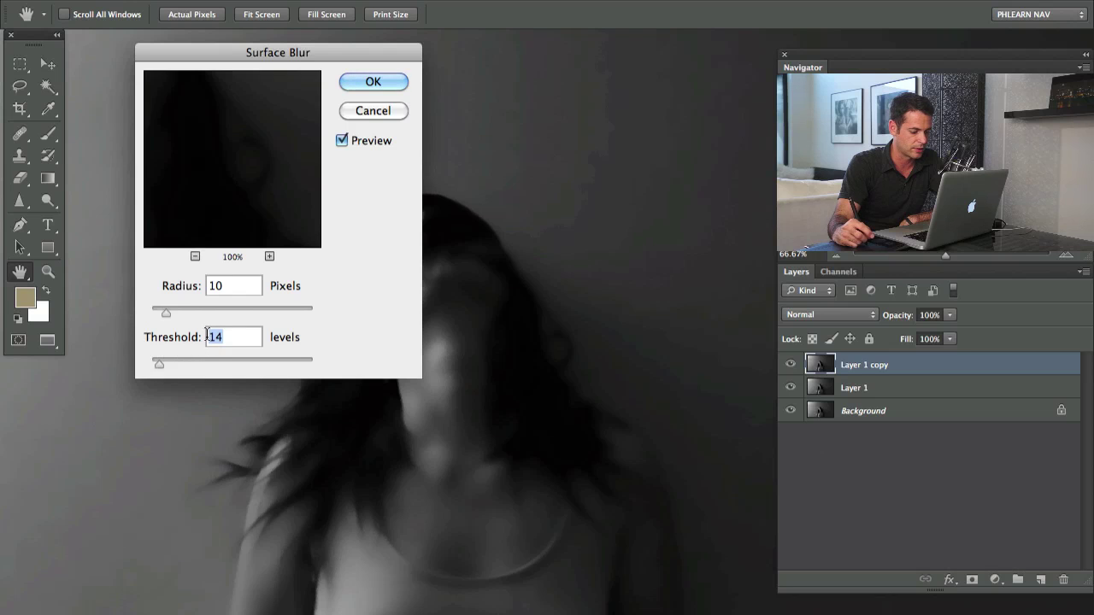
left_click(372, 82)
key("b")
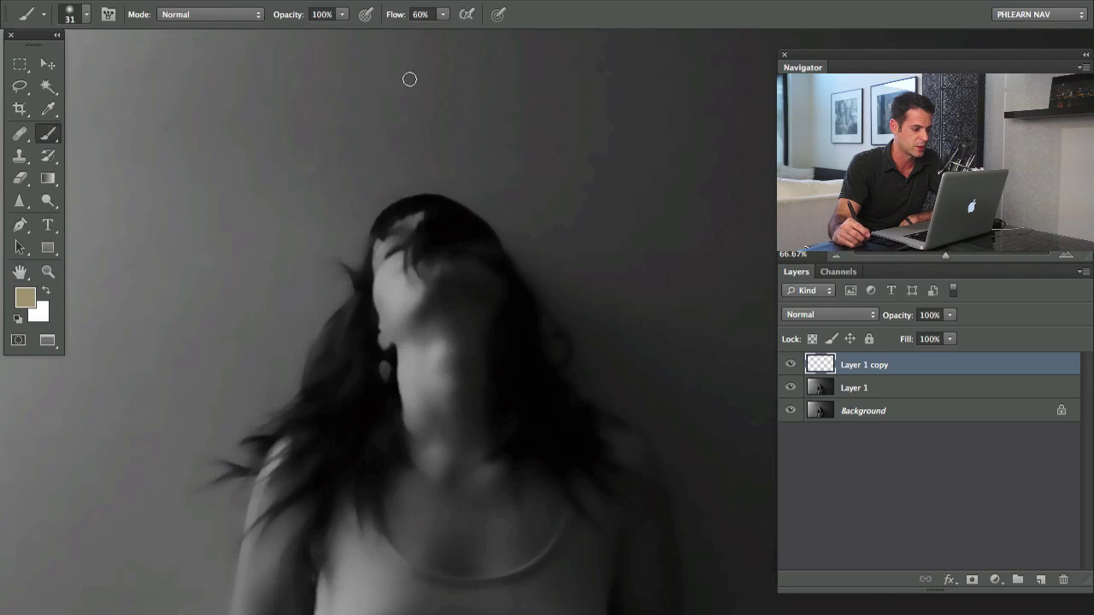
Compare the whole portrait with the surface-blurred Layer 1 copy hidden and shown
left_click(790, 365)
left_click(790, 364)
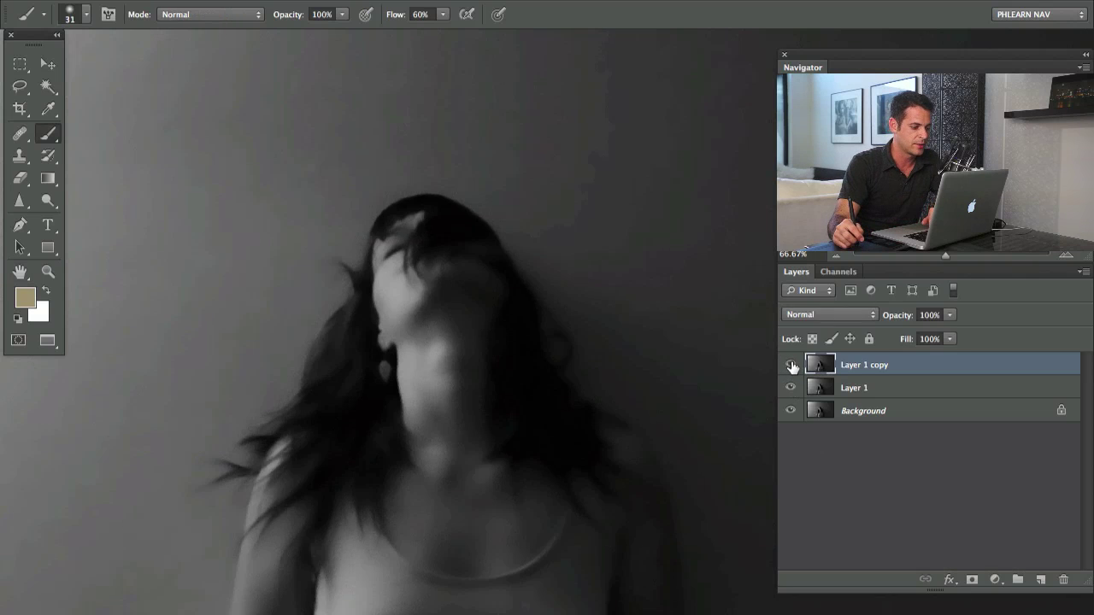
left_click(791, 365)
left_click(791, 365)
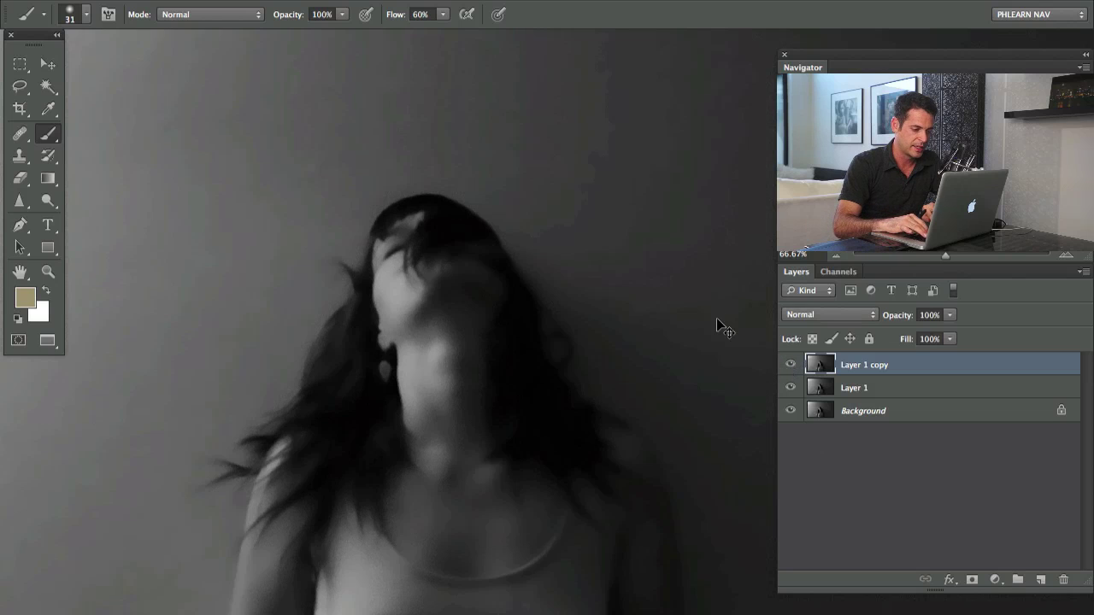
Compare the face and hair at 200% zoom with the surface-blurred layer hidden and shown
key("super+plus")
key("super+plus")
left_click_drag(242, 266, 467, 410)
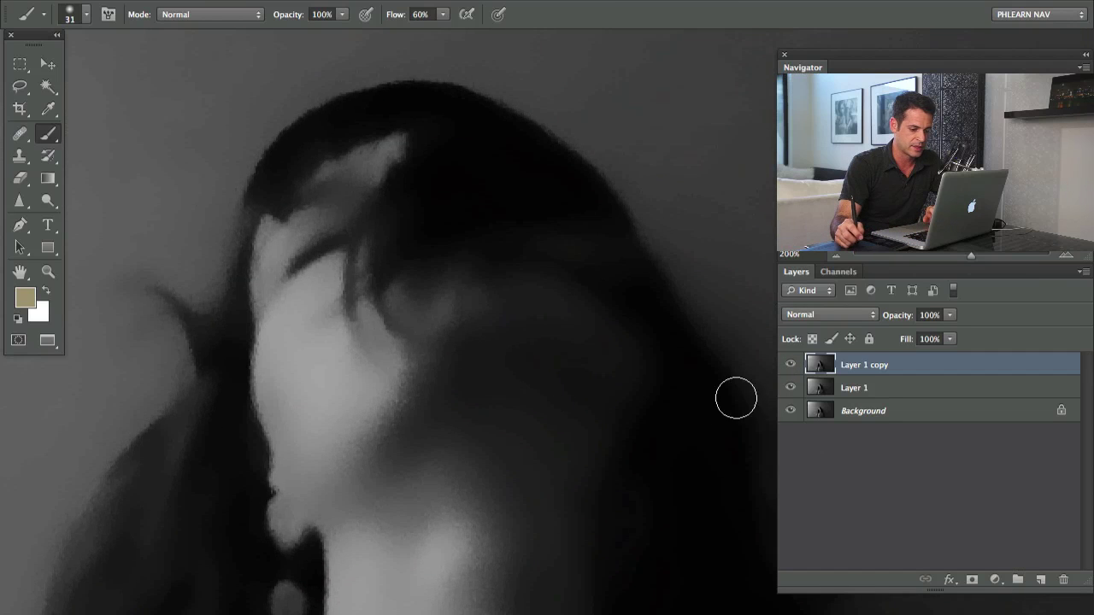
left_click(790, 365)
left_click(791, 365)
left_click(791, 365)
left_click(790, 365)
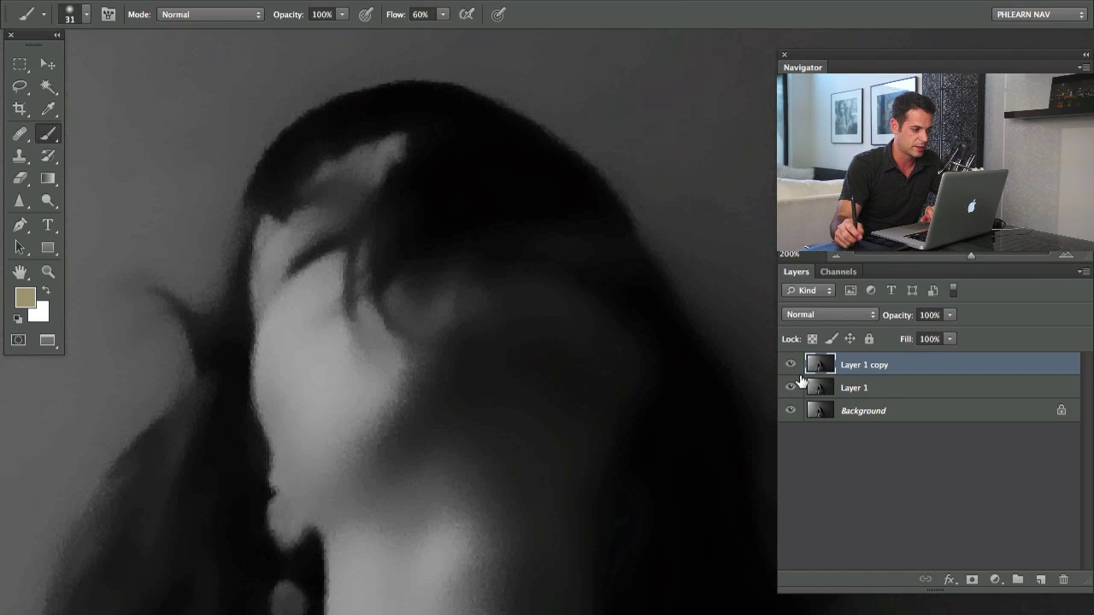
left_click(790, 365)
left_click(791, 388)
left_click(791, 365)
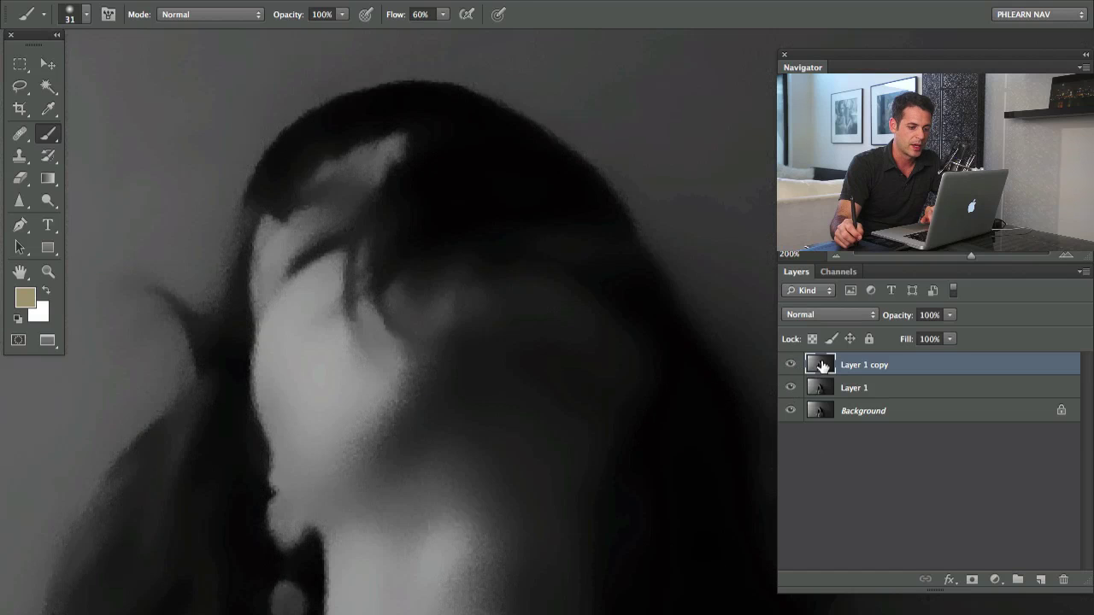
Add a layer mask to Layer 1 copy, reset the colors to default, and invert the mask to black
key("ctrl+minus")
key("ctrl+minus")
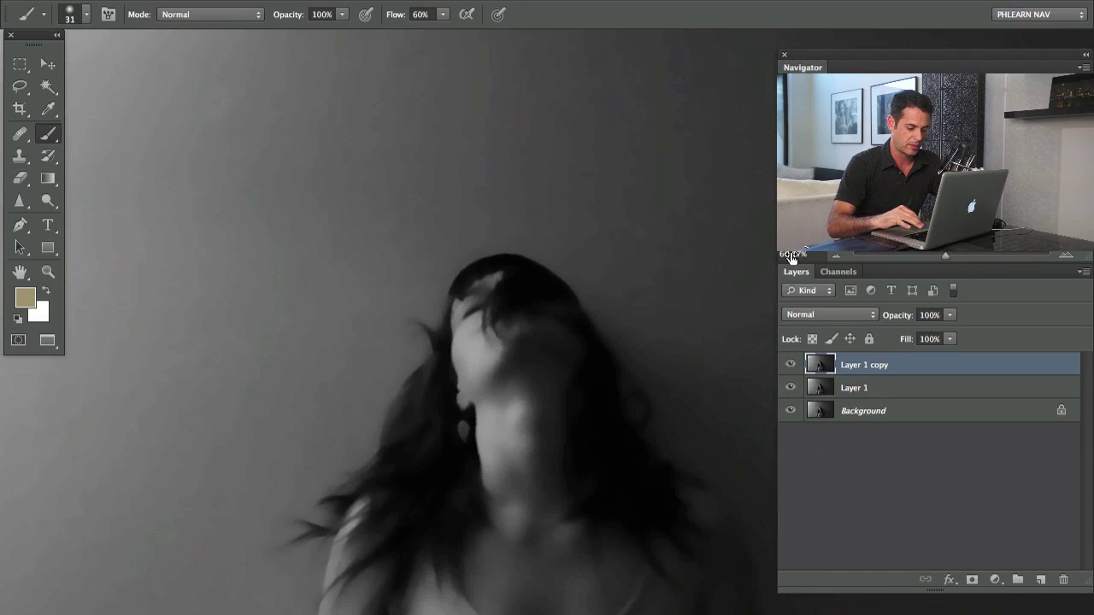
left_click(974, 580)
key("d")
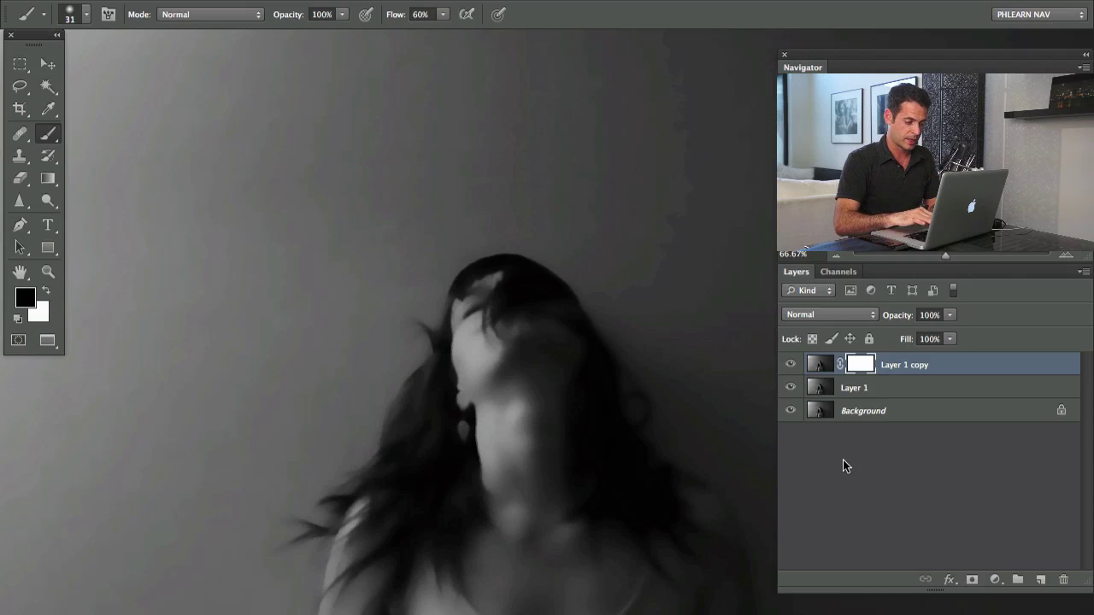
key("ctrl+i")
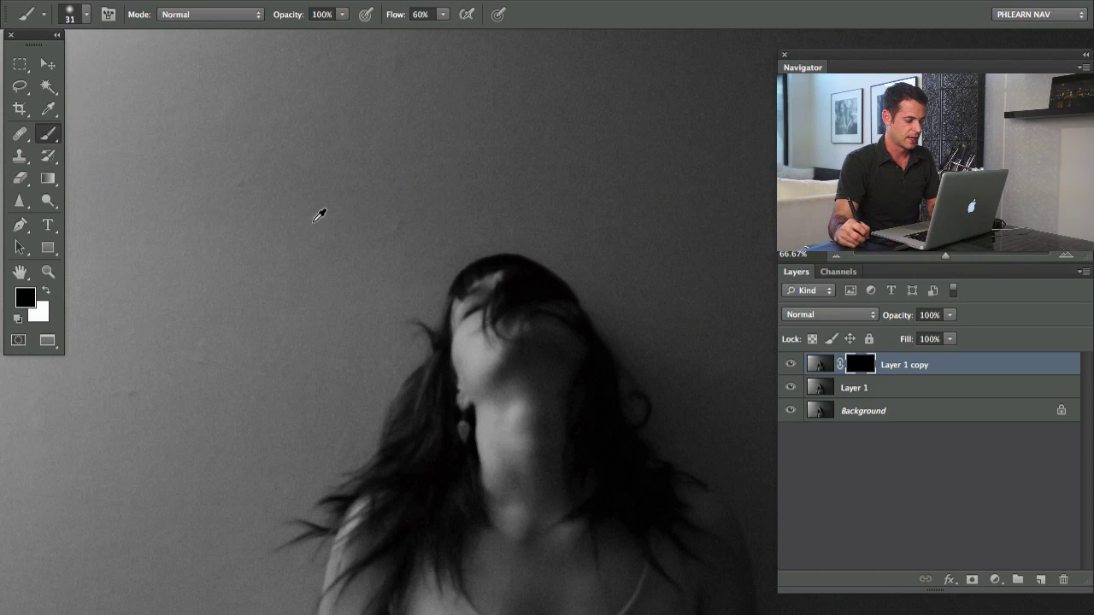
Paint white on the mask with a large soft brush at 60% flow over the wall above and around the head
left_click_drag(318, 214, 352, 259)
key("x")
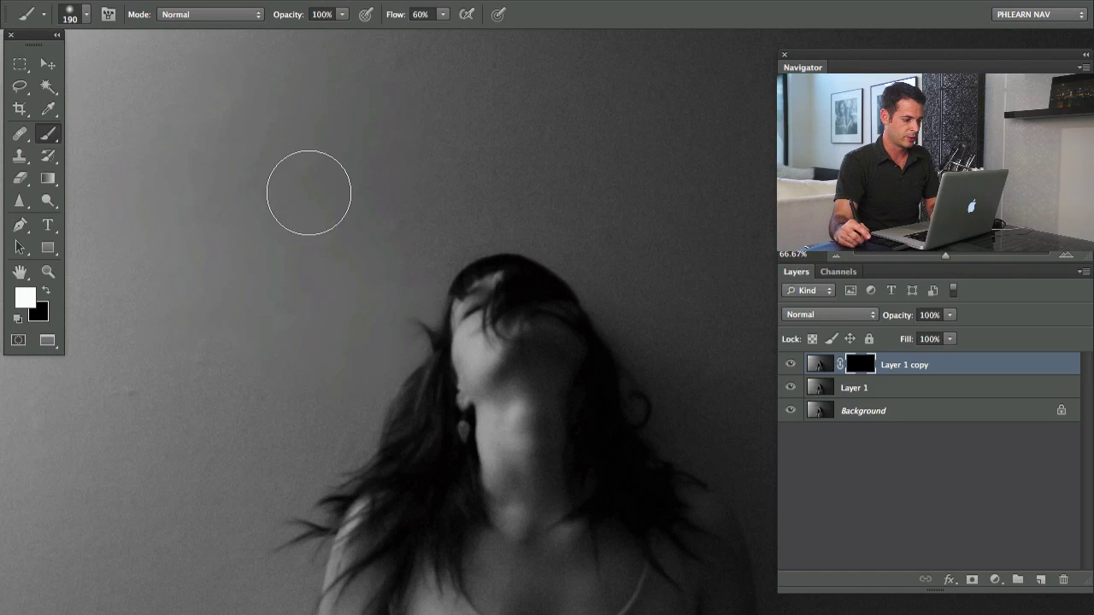
mouse_move(308, 192)
left_mouse_down()
mouse_move(462, 140)
mouse_move(426, 239)
mouse_move(336, 105)
mouse_move(442, 49)
mouse_move(532, 69)
left_mouse_up()
mouse_move(608, 200)
left_mouse_down()
mouse_move(409, 156)
mouse_move(403, 211)
mouse_move(435, 61)
mouse_move(372, 223)
left_mouse_up()
Paint white on the mask with a 226-pixel brush over the dark wall to the right of the woman
scroll(256, 137, "down", 5)
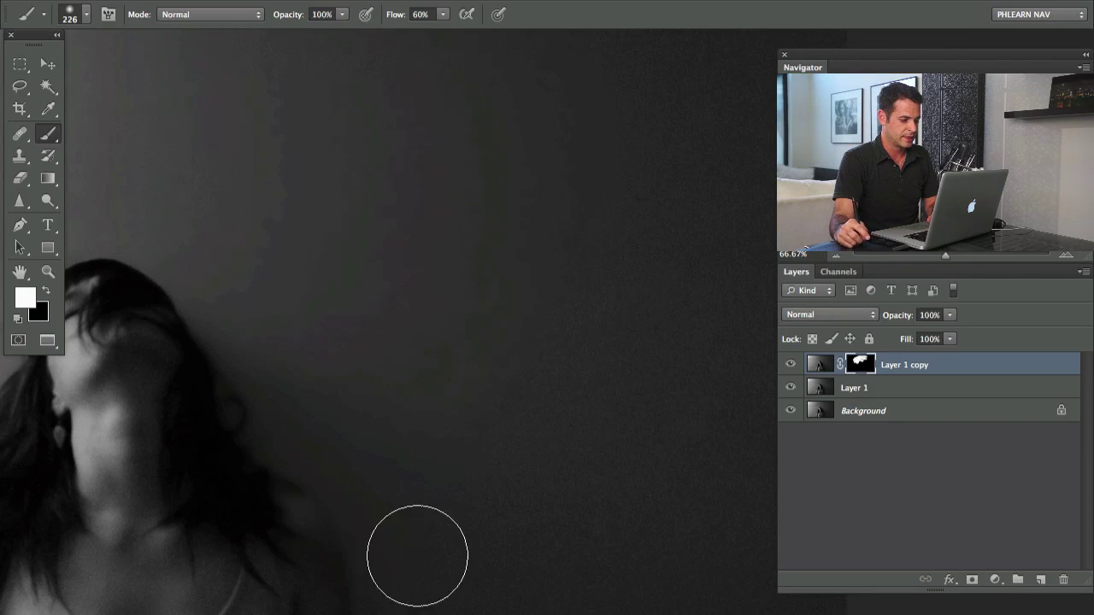
mouse_move(417, 557)
left_mouse_down()
mouse_move(713, 295)
mouse_move(641, 390)
left_mouse_up()
mouse_move(624, 436)
left_mouse_down()
mouse_move(493, 264)
mouse_move(468, 255)
left_mouse_up()
mouse_move(475, 329)
left_mouse_down()
mouse_move(423, 291)
mouse_move(222, 558)
left_mouse_up()
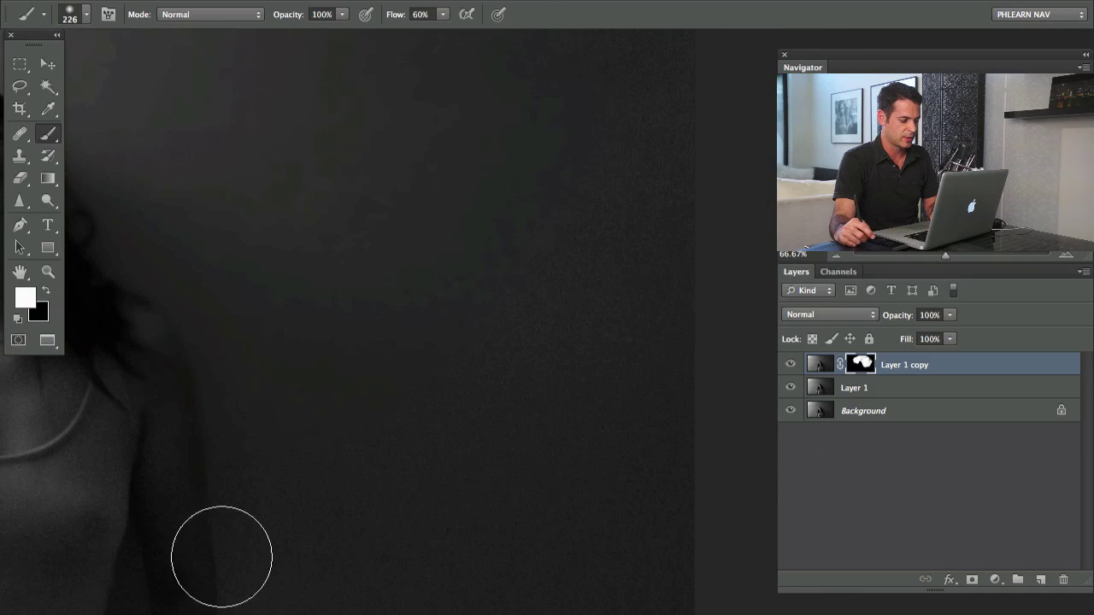
Paint white on the mask over the bright wall to the left of the woman, up to the photo's upper edge
left_click_drag(157, 296, 674, 470)
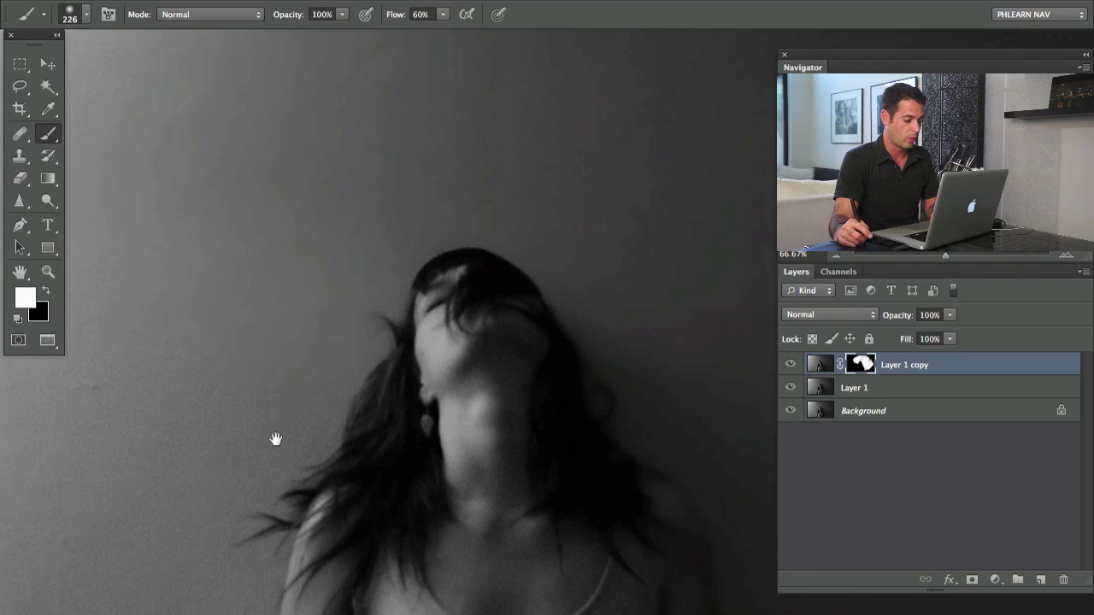
left_click_drag(276, 438, 279, 411)
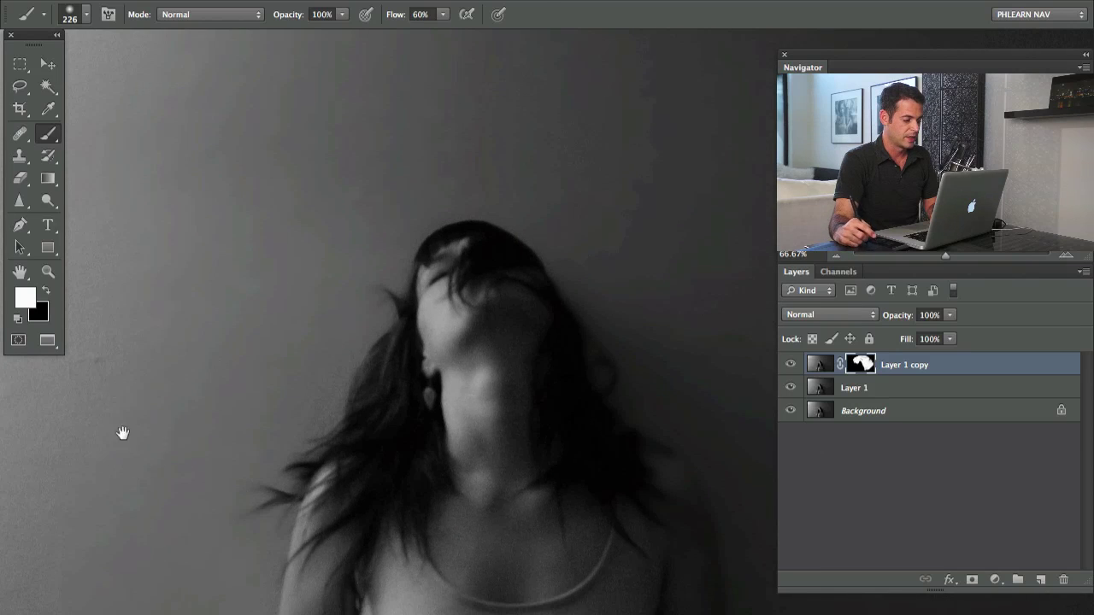
left_click_drag(123, 434, 284, 400)
scroll(150, 182, "up", 5)
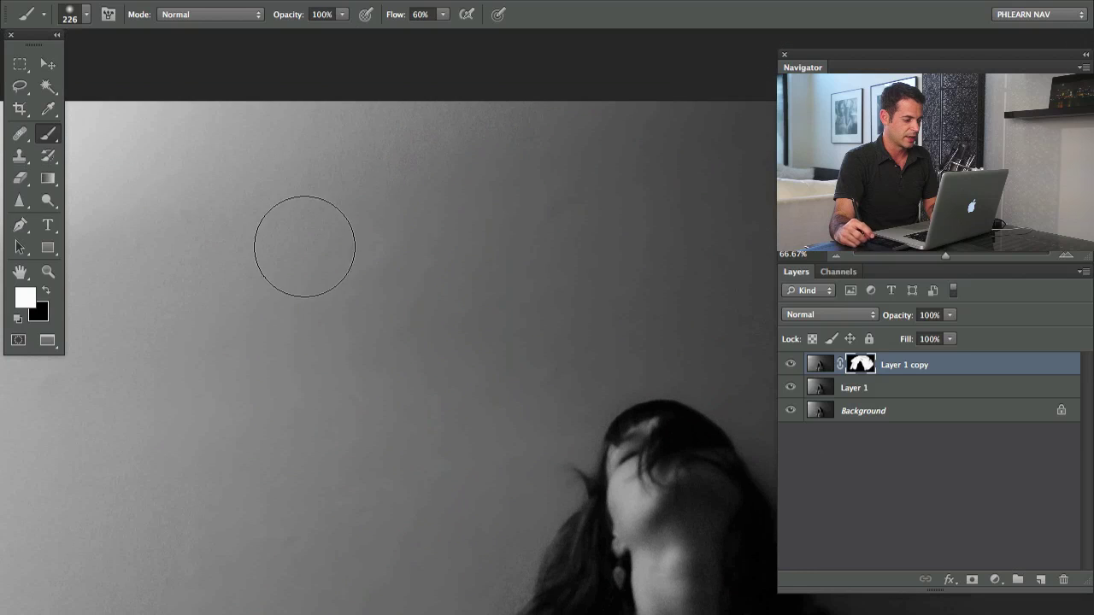
left_click_drag(319, 480, 241, 312)
left_click_drag(223, 281, 266, 332)
Compare the portrait with Layer 1 copy hidden and shown, and with its layer mask disabled and enabled
left_click(790, 365)
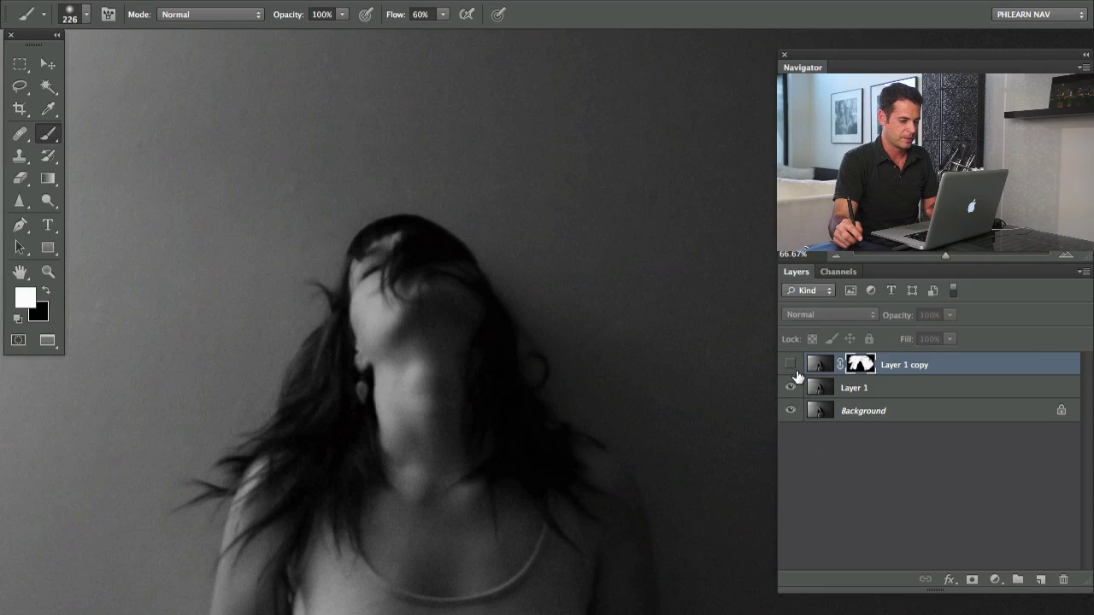
left_click(791, 367)
left_click(791, 367)
left_click(792, 368)
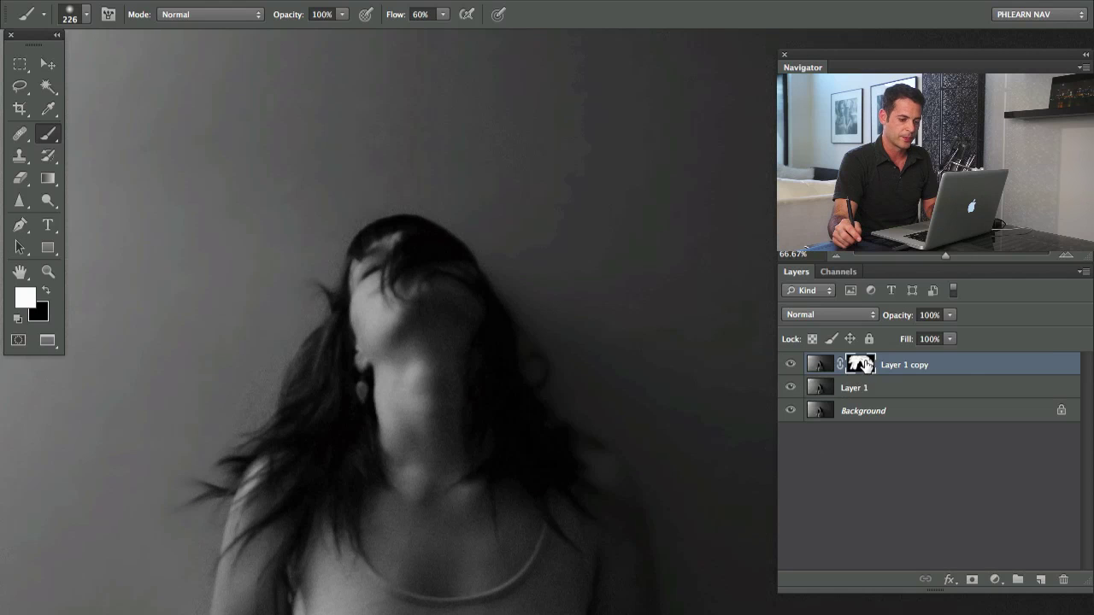
left_click(860, 366, "shift")
left_click(855, 367, "shift")
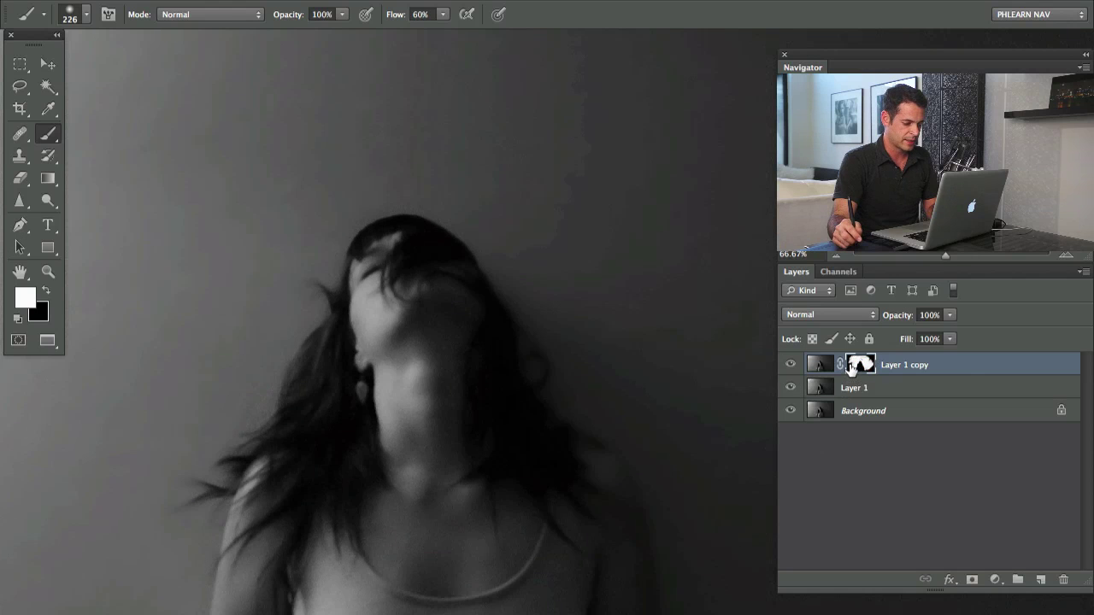
left_click(855, 368, "shift")
left_click(854, 369, "shift")
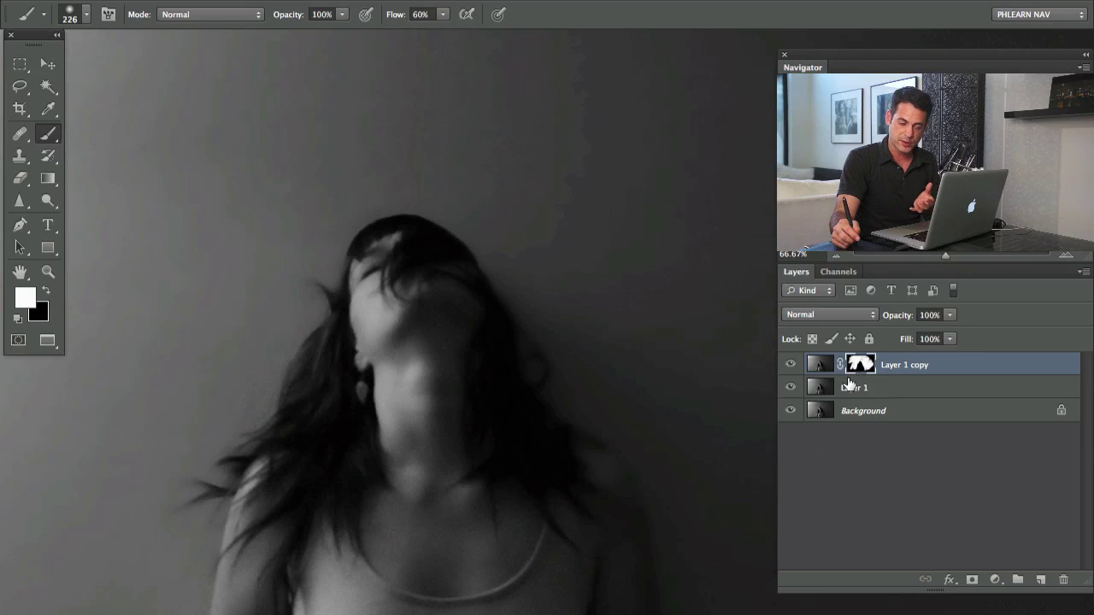
Set the brush flow to 20%, resize the brush to 148 pixels, and lightly paint white on the mask over the woman's skin and top
left_click_drag(364, 486, 386, 408)
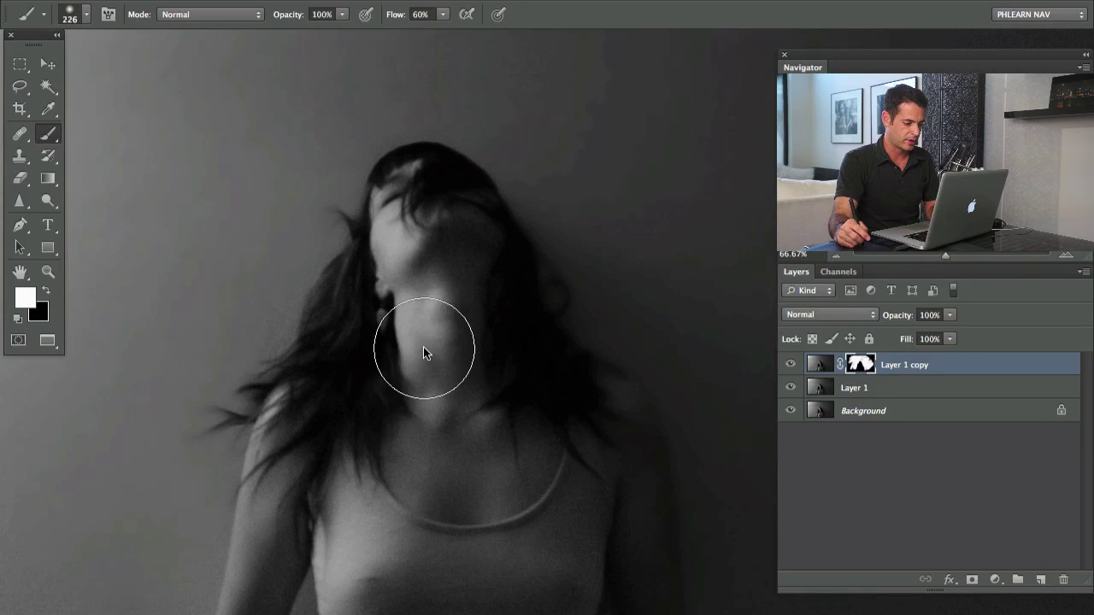
left_click_drag(422, 349, 392, 347, "ctrl+alt")
key("shift+2")
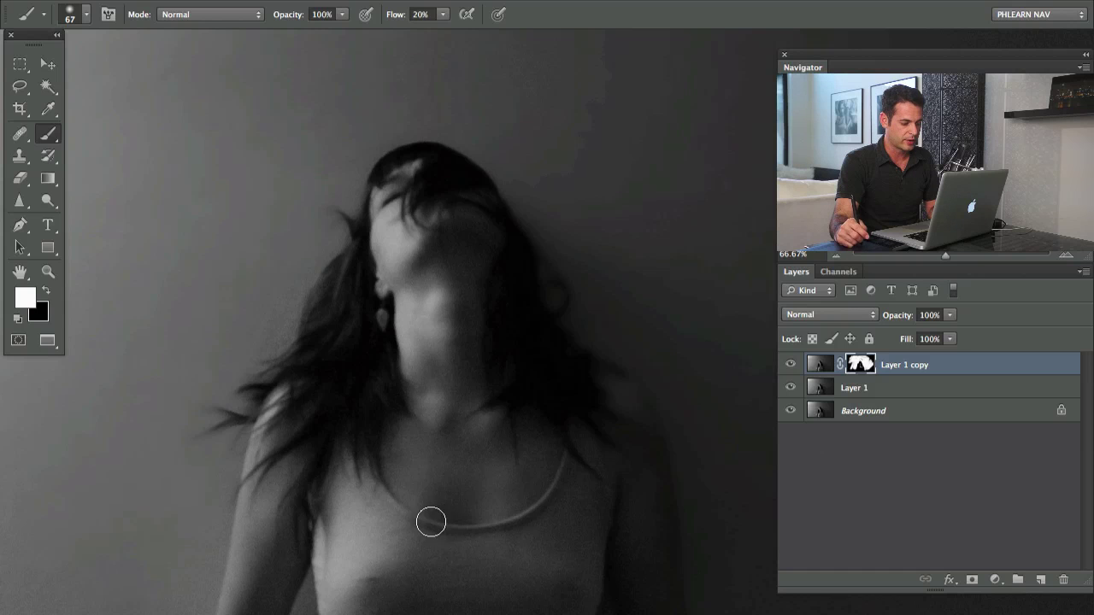
left_click_drag(398, 535, 409, 535, "ctrl+alt")
left_click_drag(434, 593, 462, 592, "ctrl+alt")
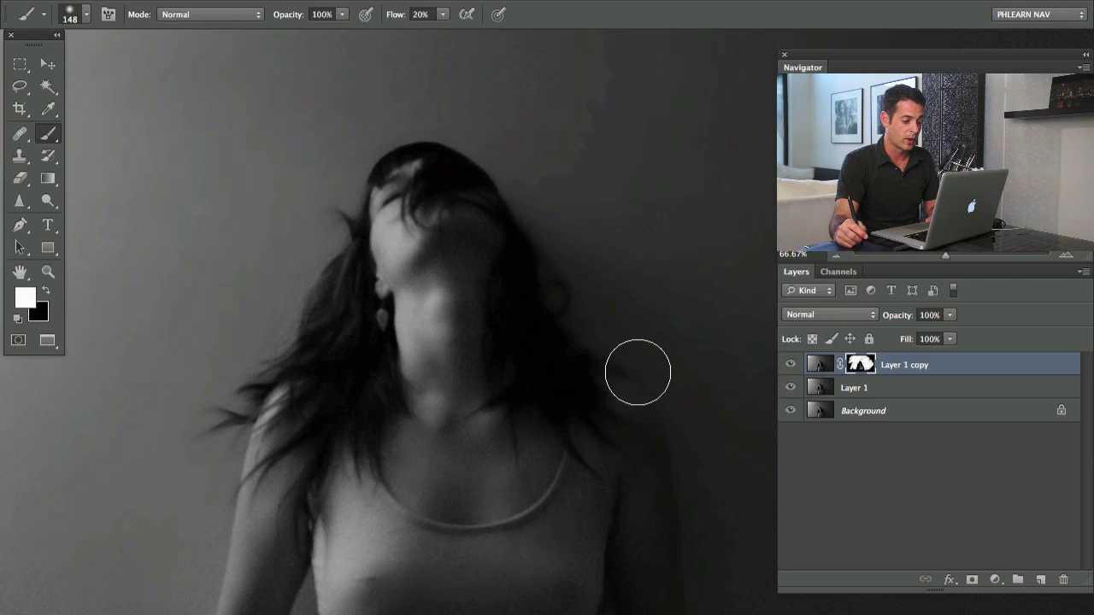
mouse_move(403, 309)
left_mouse_down()
mouse_move(408, 337)
mouse_move(393, 317)
left_mouse_up()
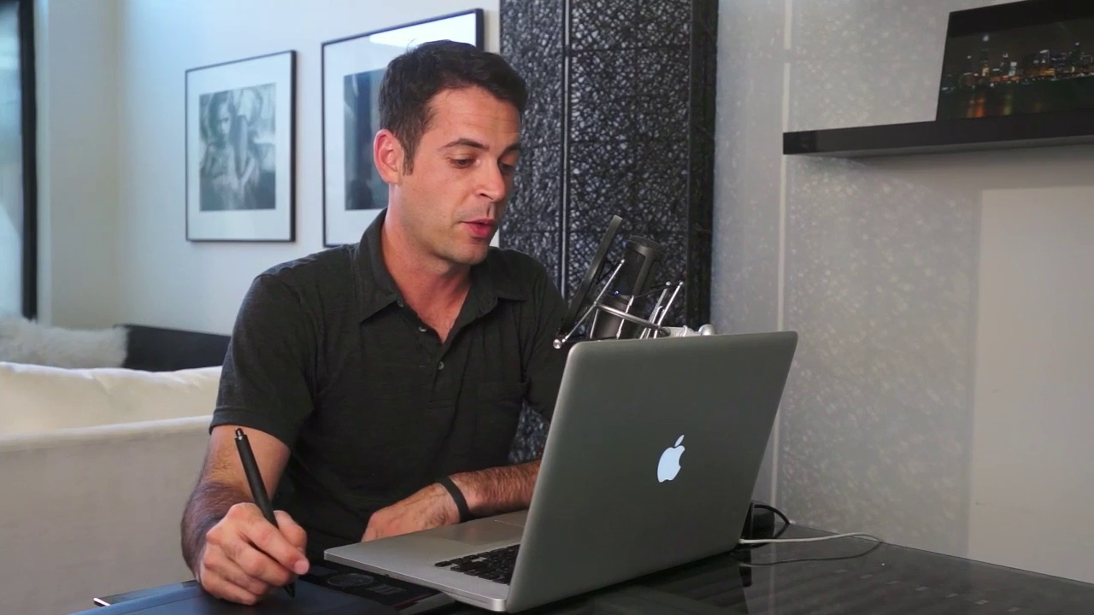